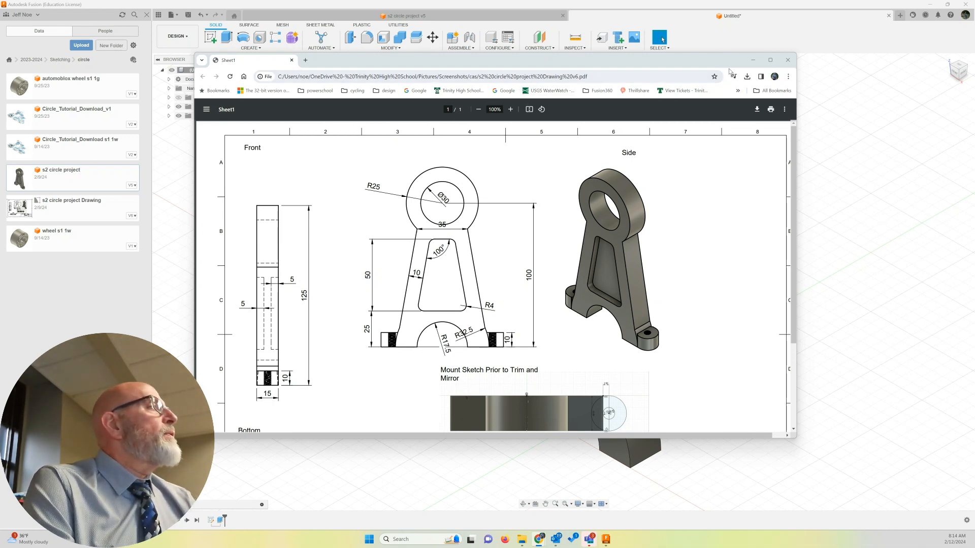
- Return to the bracket model and start a sketch on its front face
{"action": "left_click", "coordinate": [686, 22]}
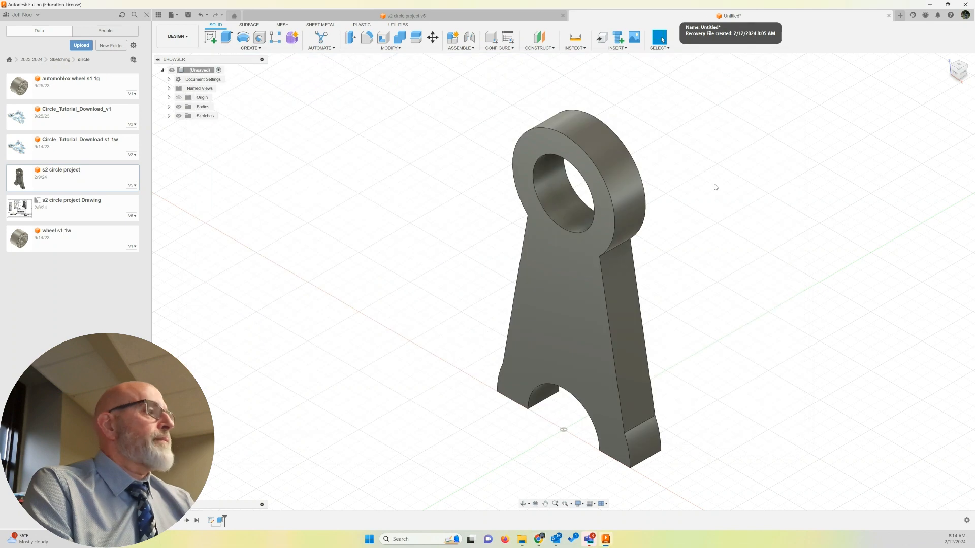
{"action": "left_click", "coordinate": [210, 37]}
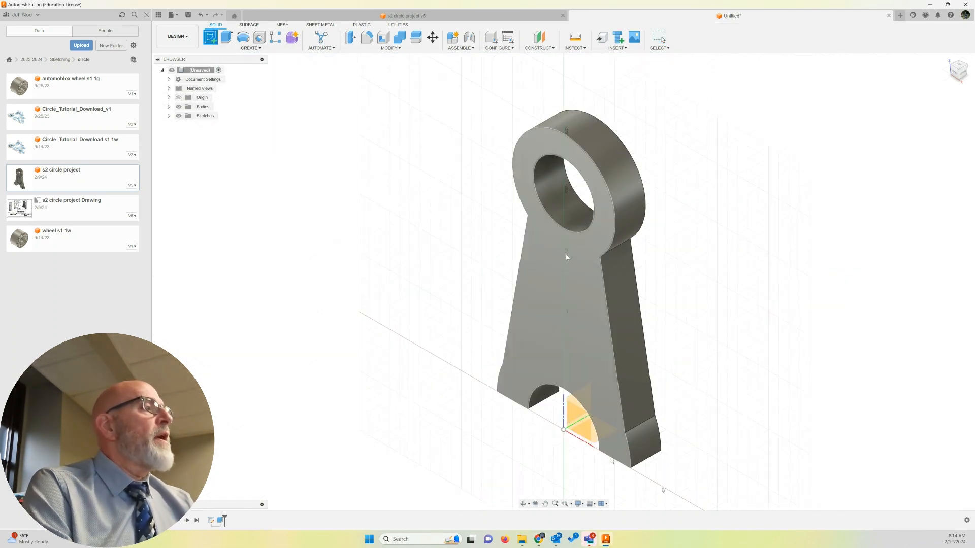
{"action": "left_click", "coordinate": [539, 240]}
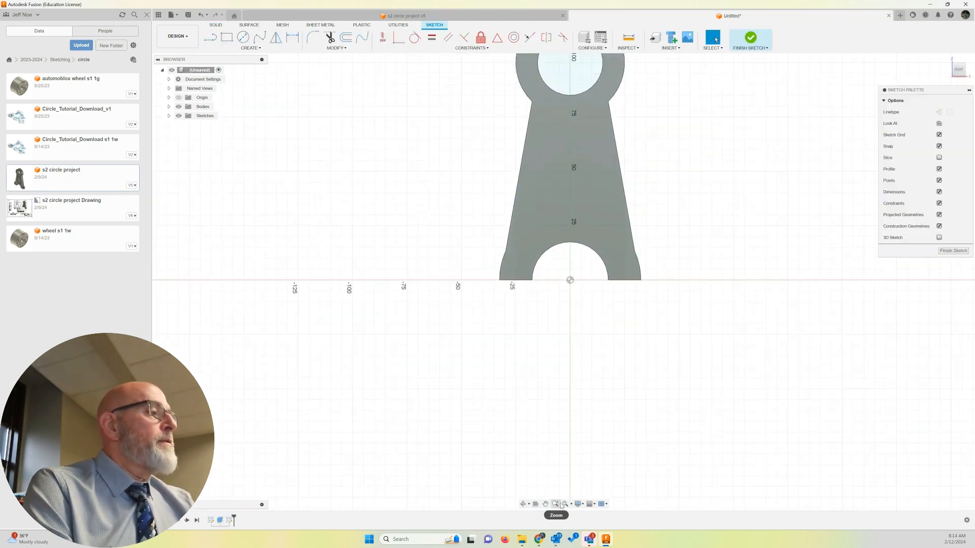
{"action": "left_click", "coordinate": [565, 504]}
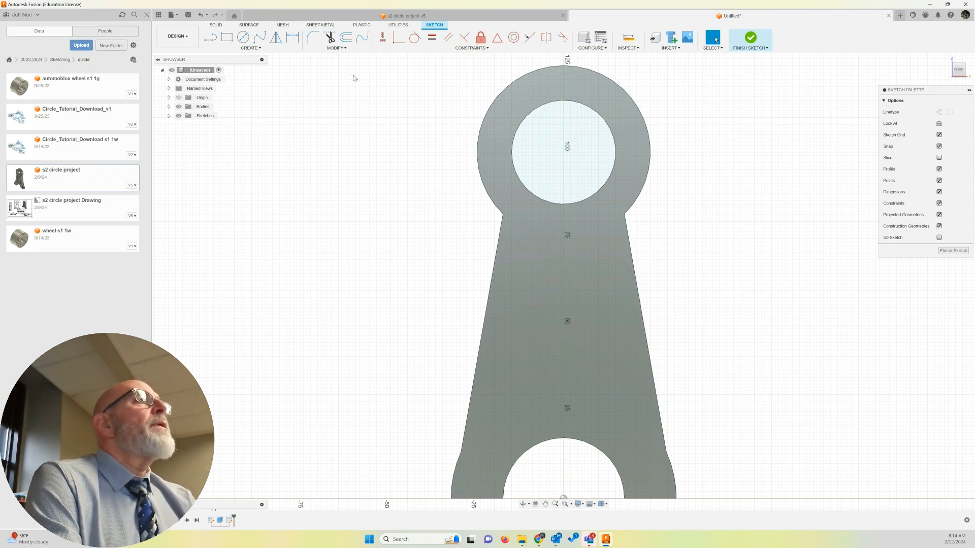
- Offset only the body's right slanted edge 10 mm inward, with chain selection turned off
{"action": "left_click", "coordinate": [340, 49]}
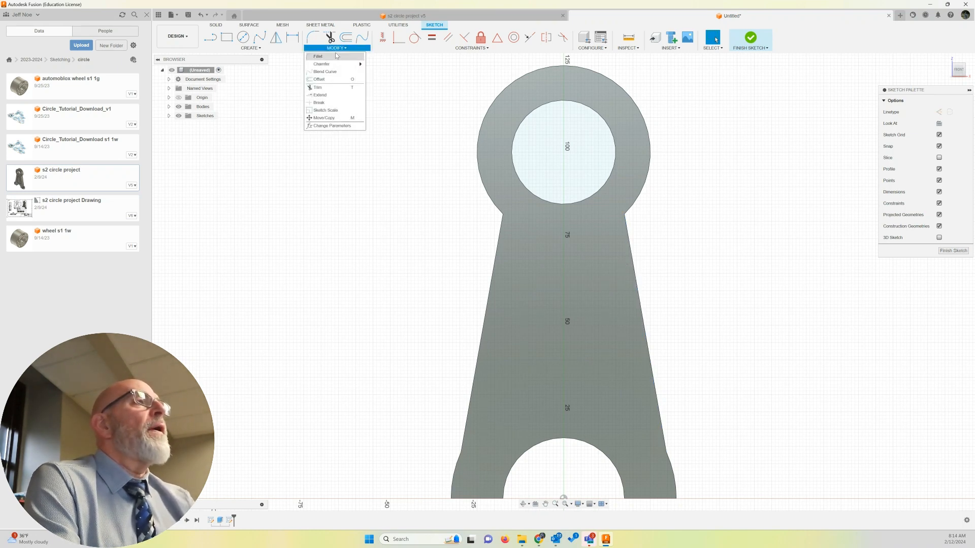
{"action": "left_click", "coordinate": [329, 80]}
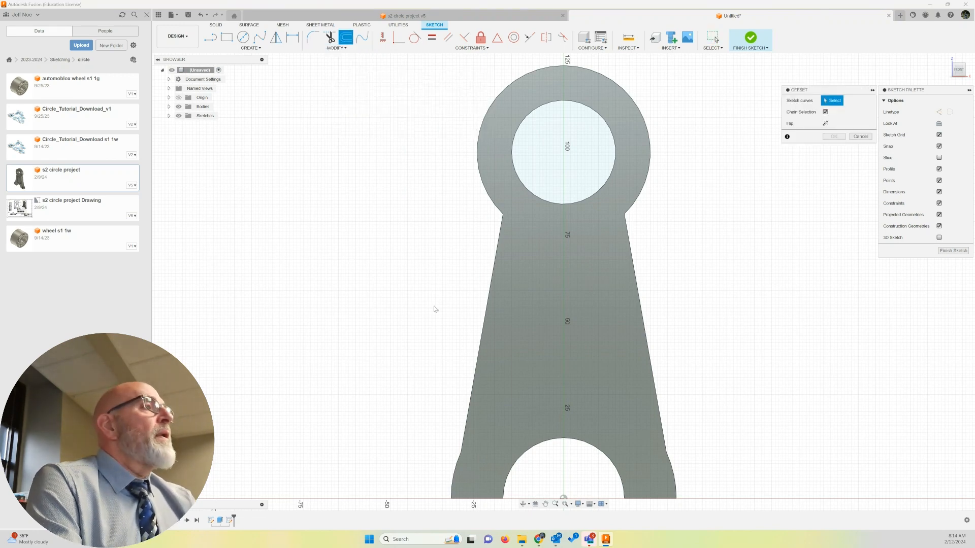
{"action": "left_click", "coordinate": [825, 112]}
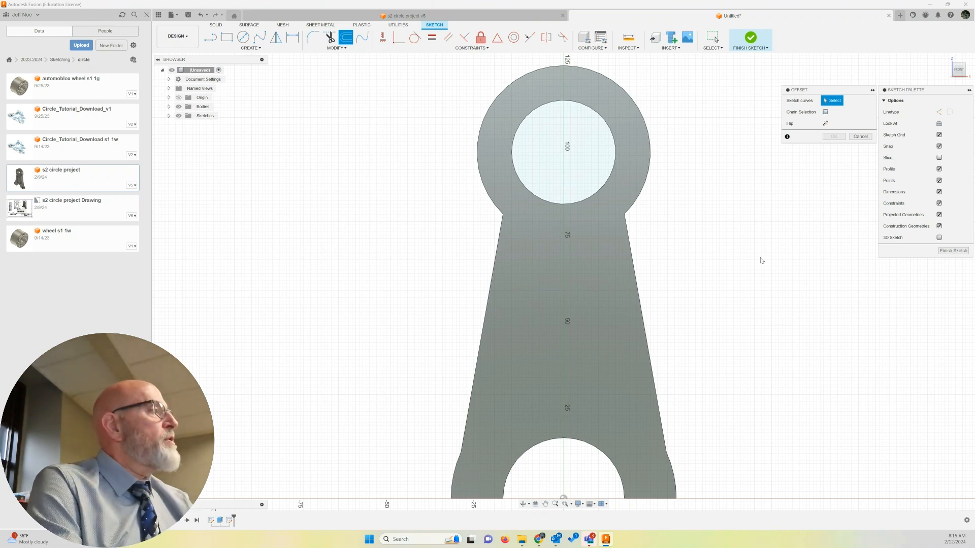
{"action": "left_click", "coordinate": [645, 323]}
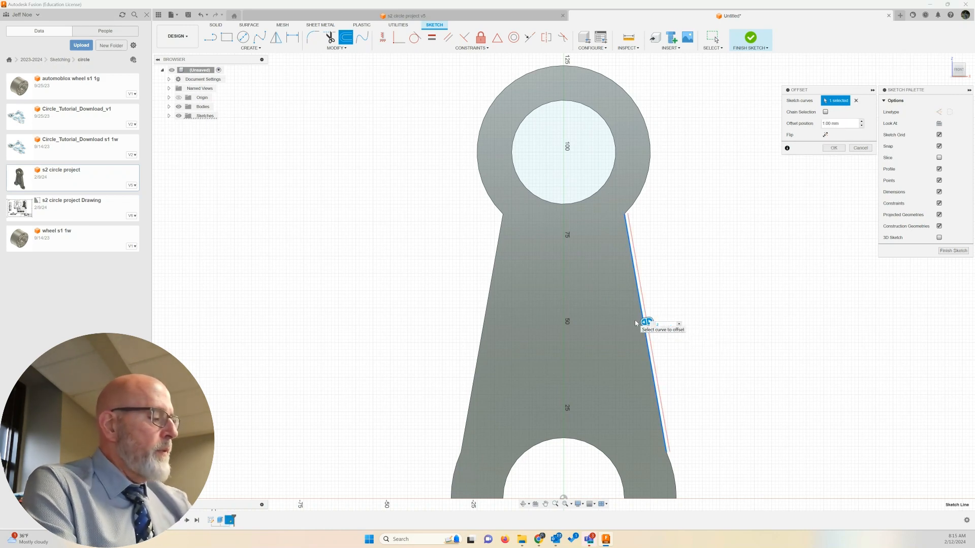
{"action": "type", "text": "-10"}
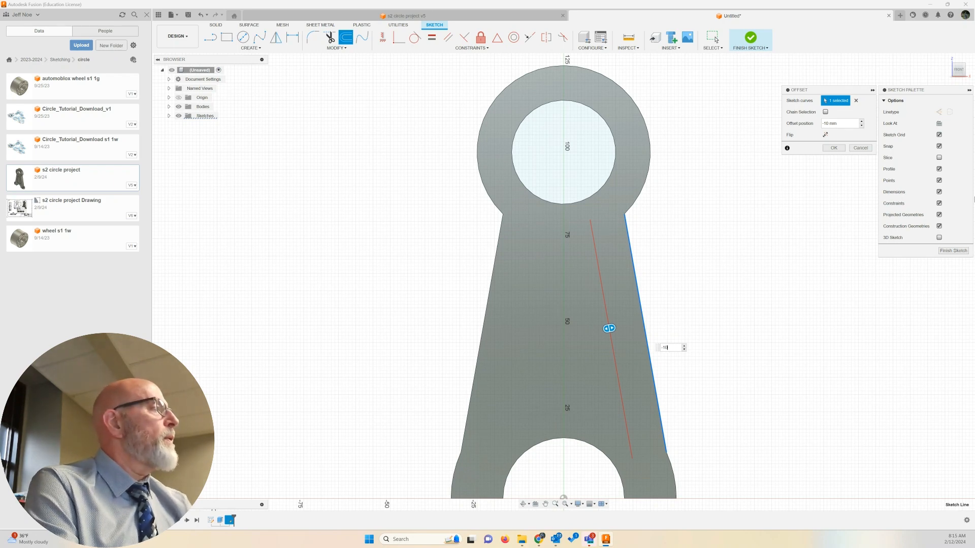
{"action": "left_click", "coordinate": [834, 148]}
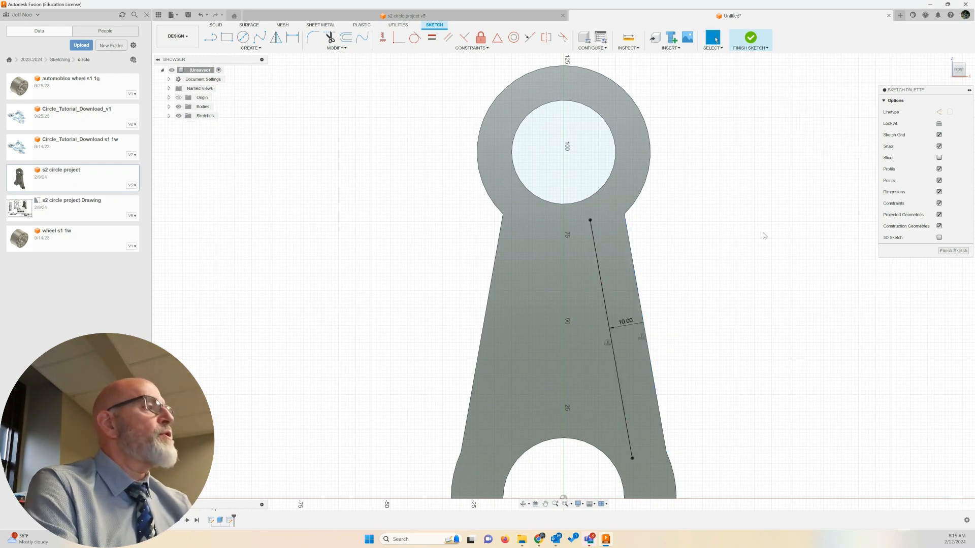
- Offset the body's left slanted edge 10 mm inward
{"action": "left_click", "coordinate": [345, 38]}
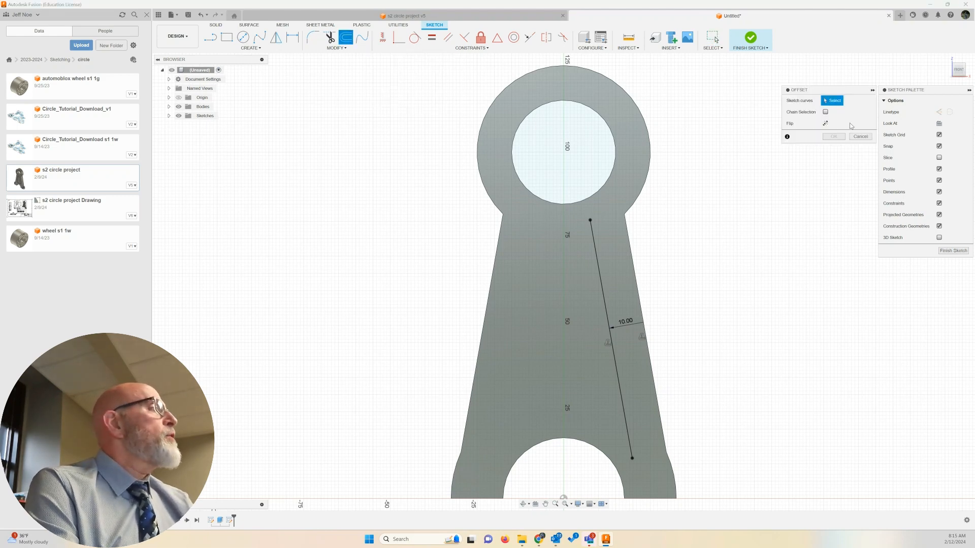
{"action": "left_click", "coordinate": [489, 298]}
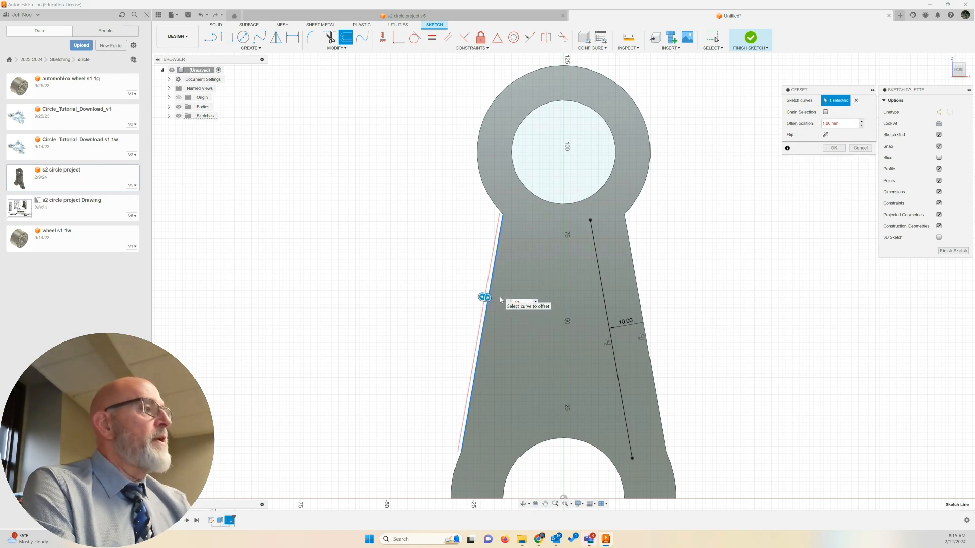
{"action": "type", "text": "-10"}
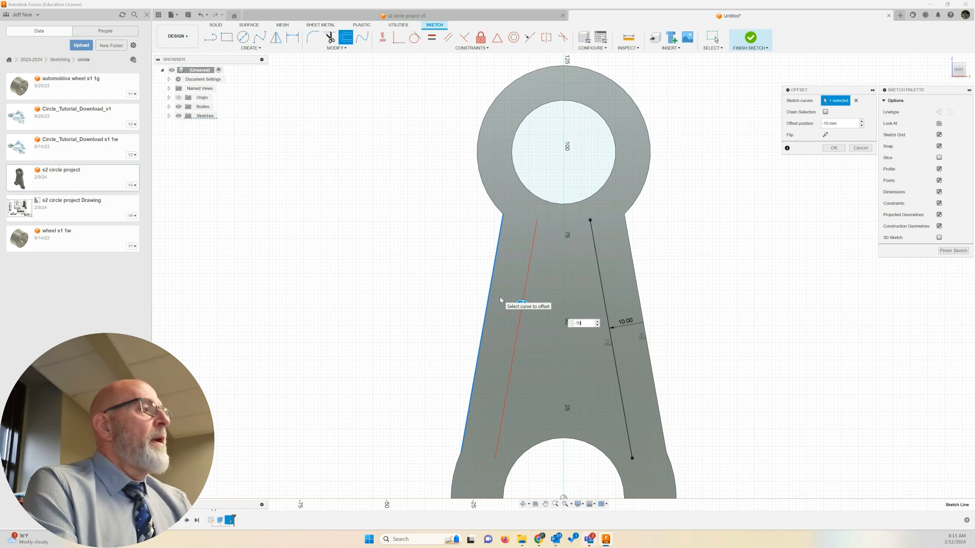
{"action": "key", "text": "Return"}
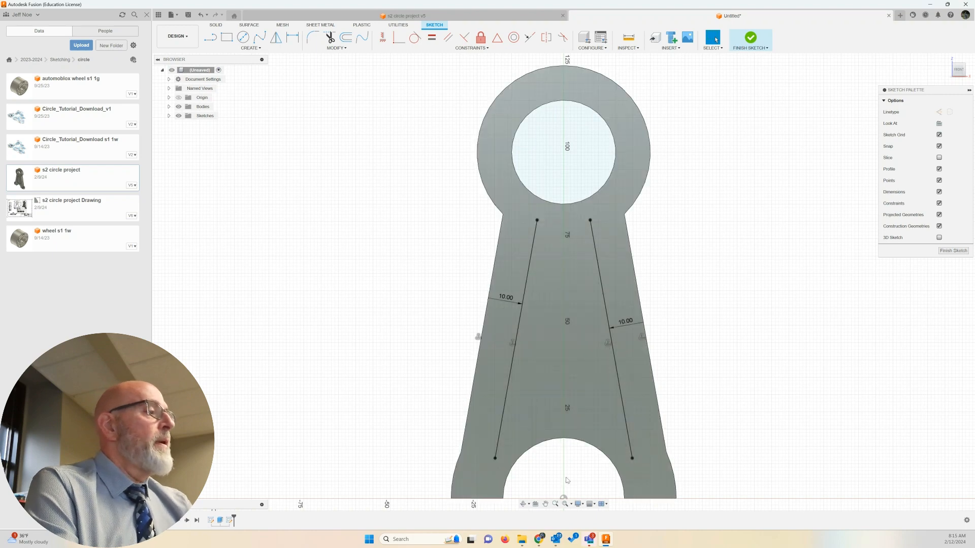
- Draw two horizontal lines between the slanted offset lines, one about 33 mm long above the bottom arch and a shorter one below the ring
{"action": "mouse_move", "coordinate": [539, 538]}
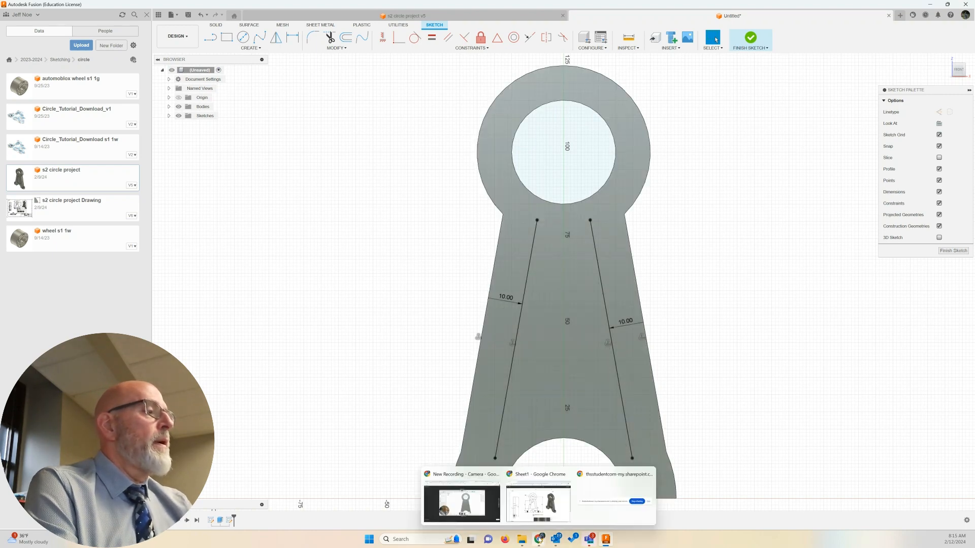
{"action": "mouse_move", "coordinate": [545, 514]}
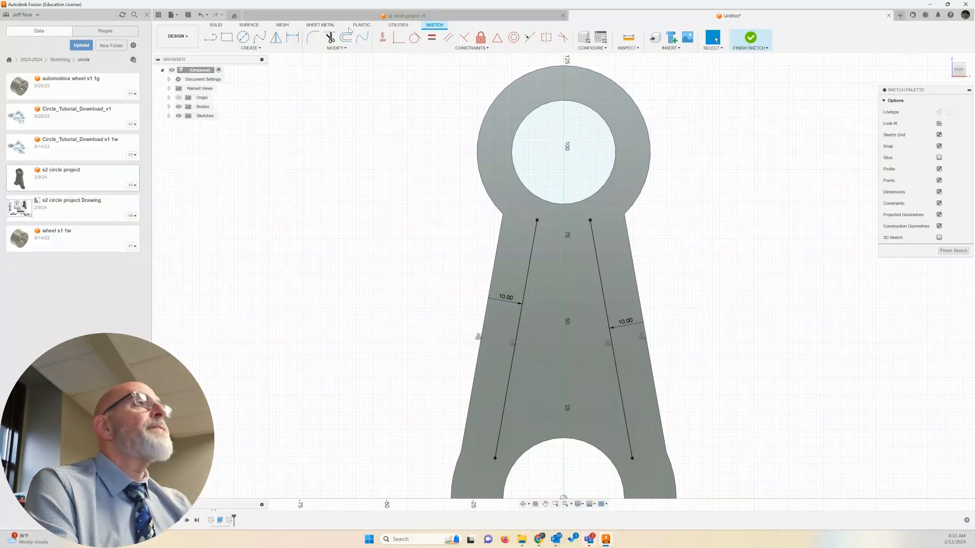
{"action": "left_click", "coordinate": [214, 39]}
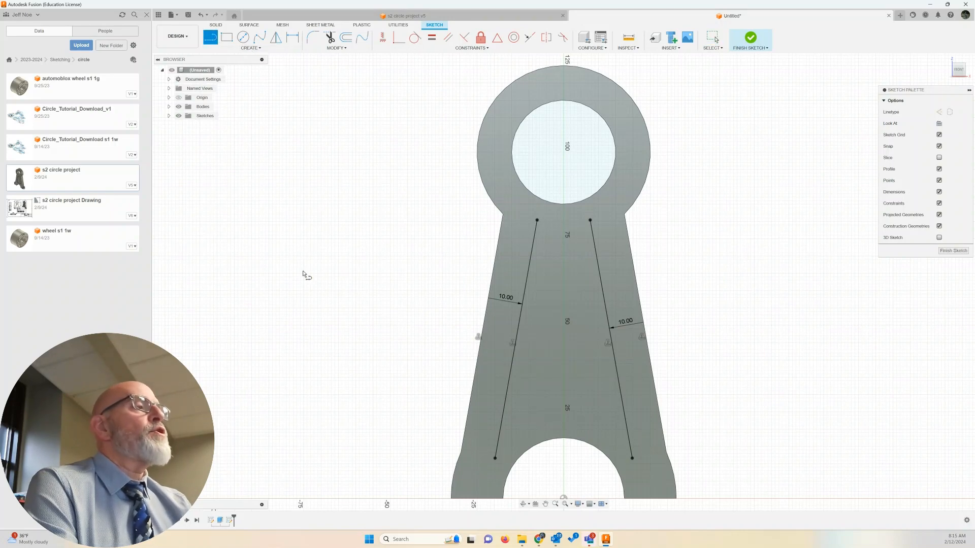
{"action": "left_click", "coordinate": [507, 392]}
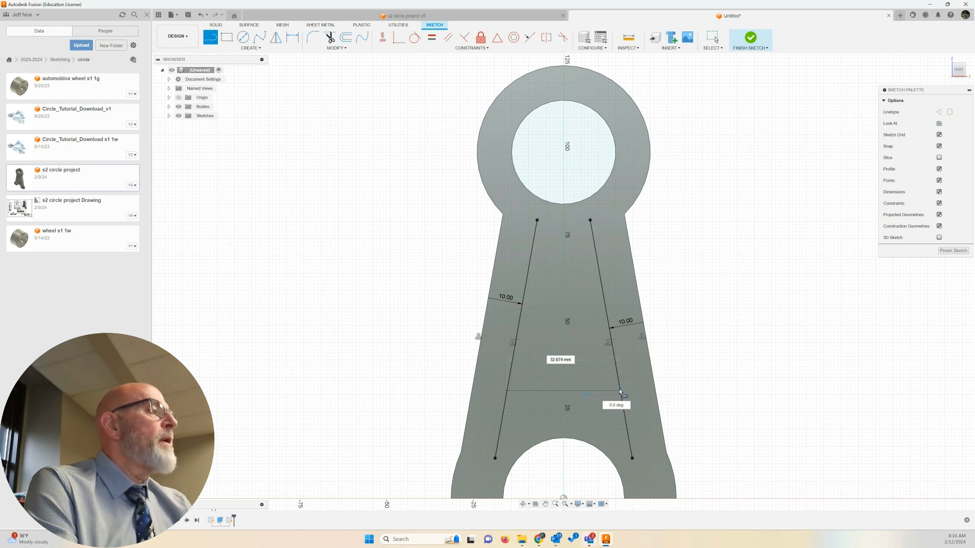
{"action": "double_click", "coordinate": [619, 389]}
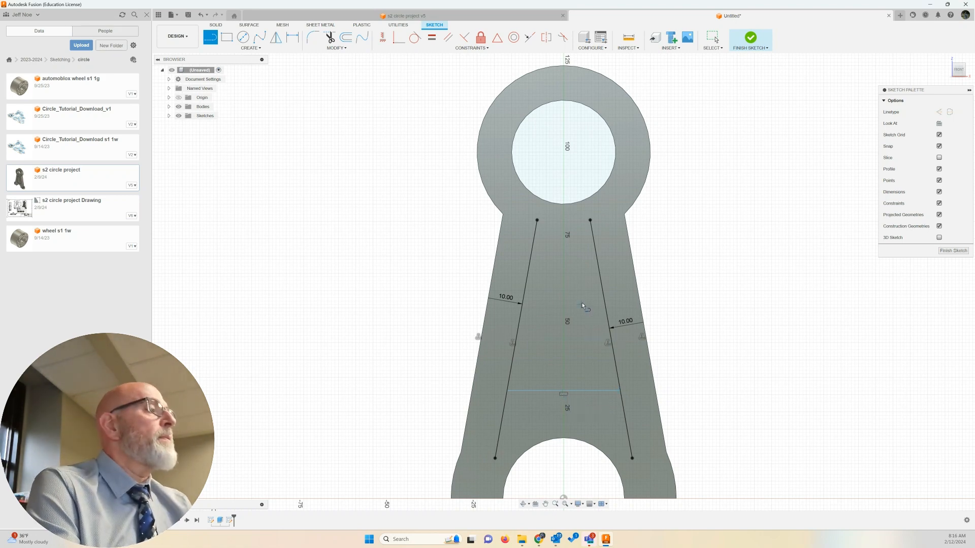
{"action": "left_click", "coordinate": [530, 263]}
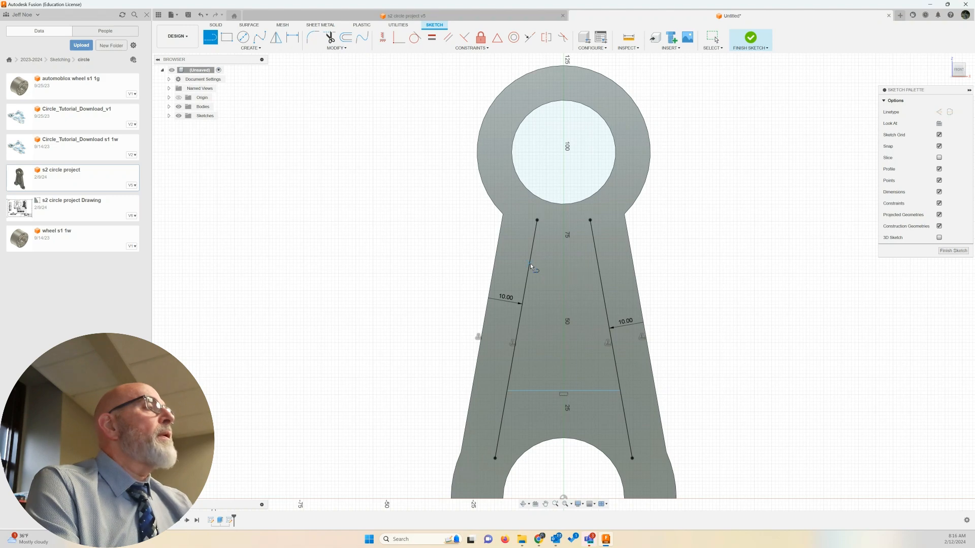
{"action": "double_click", "coordinate": [598, 264]}
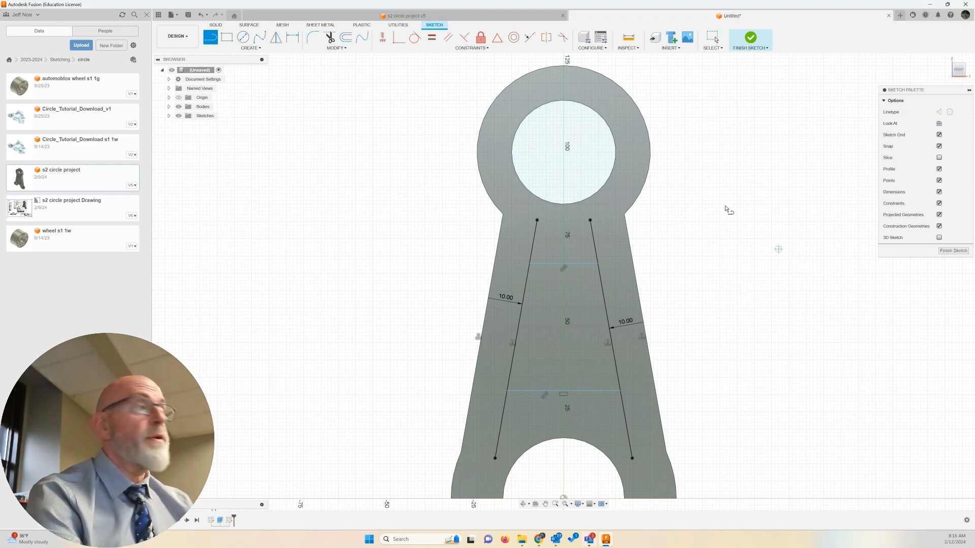
{"action": "key", "text": "Escape"}
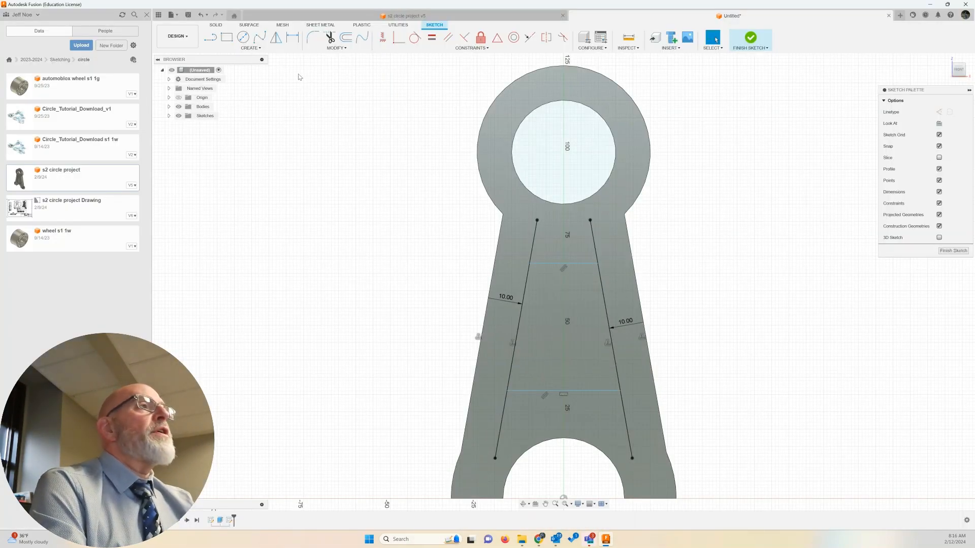
- Dimension the lower horizontal line 25 mm above the origin at the bottom arch's center
{"action": "left_click", "coordinate": [292, 38]}
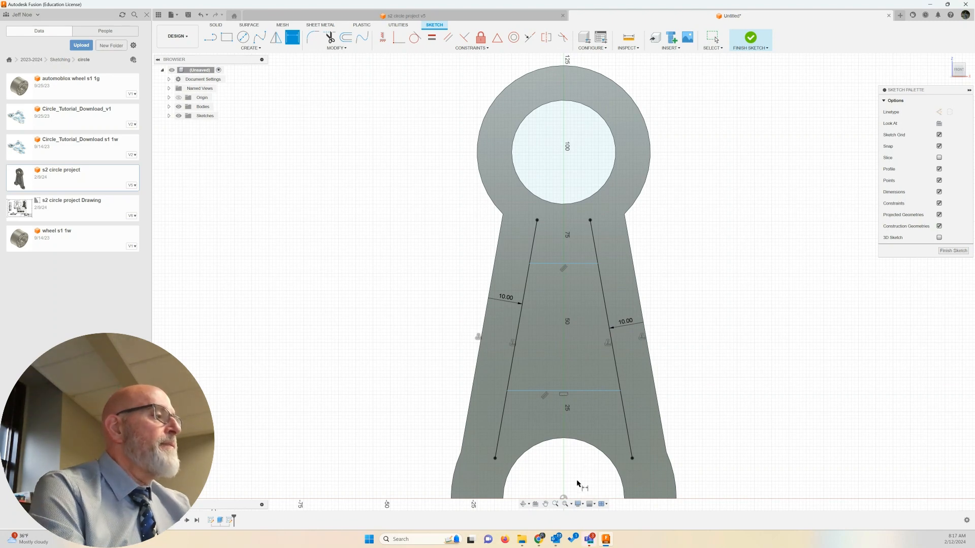
{"action": "left_click", "coordinate": [564, 499]}
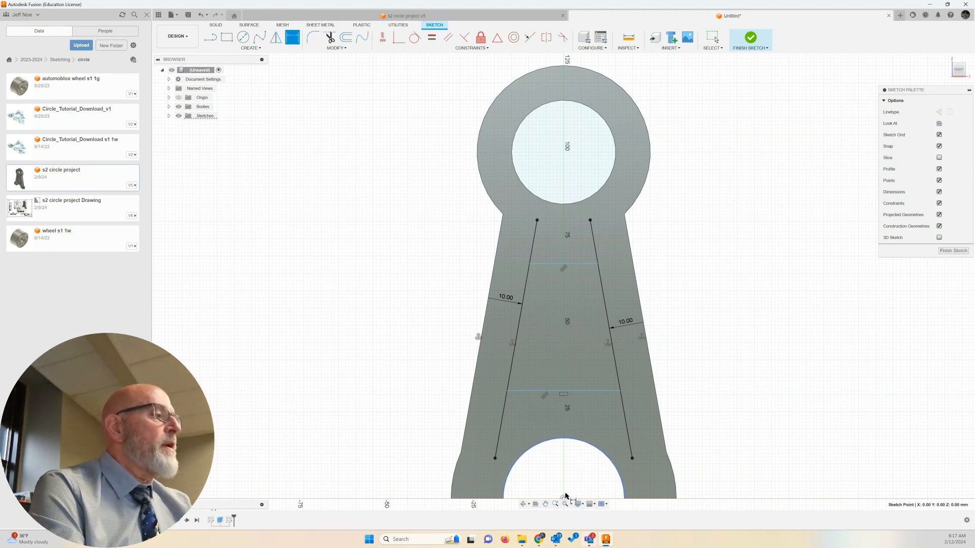
{"action": "left_click", "coordinate": [568, 392]}
{"action": "left_click", "coordinate": [399, 402]}
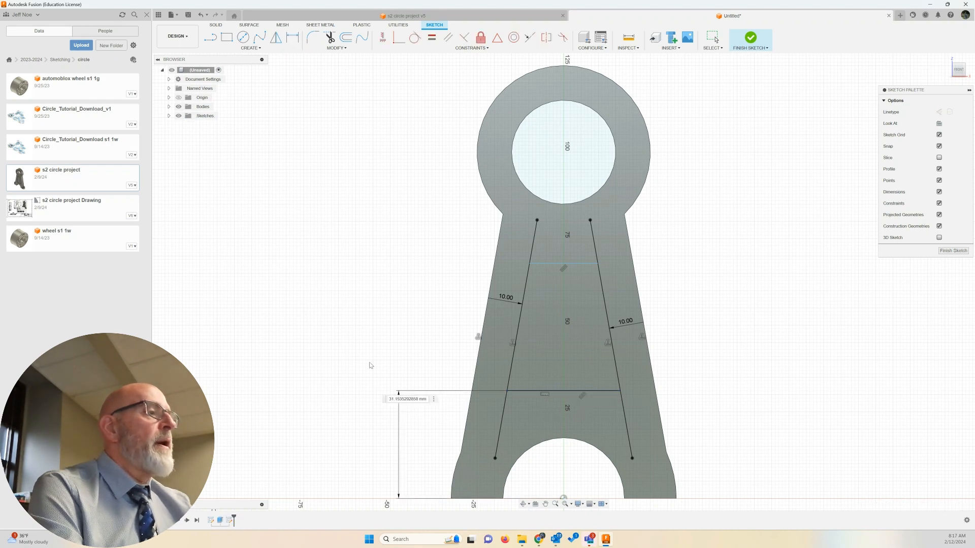
{"action": "type", "text": "25"}
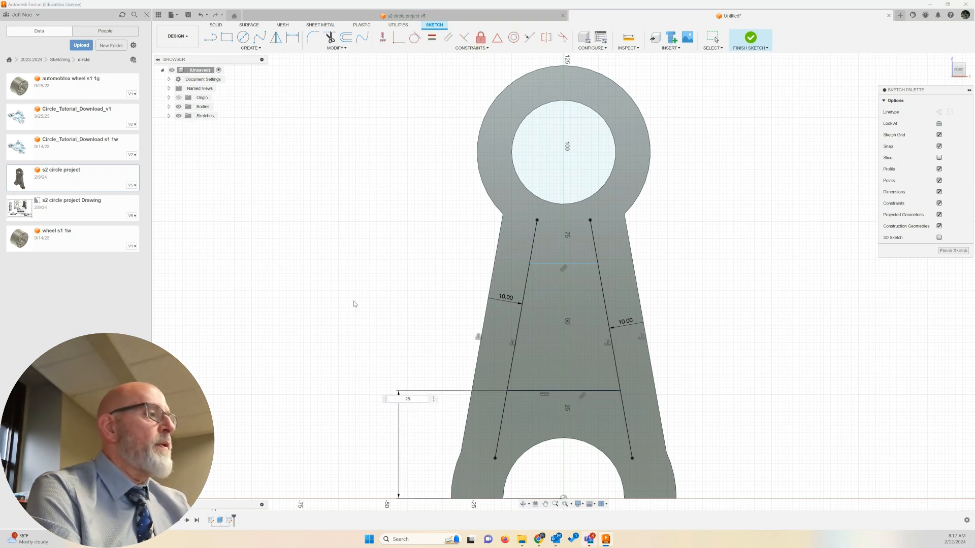
{"action": "key", "text": "Return"}
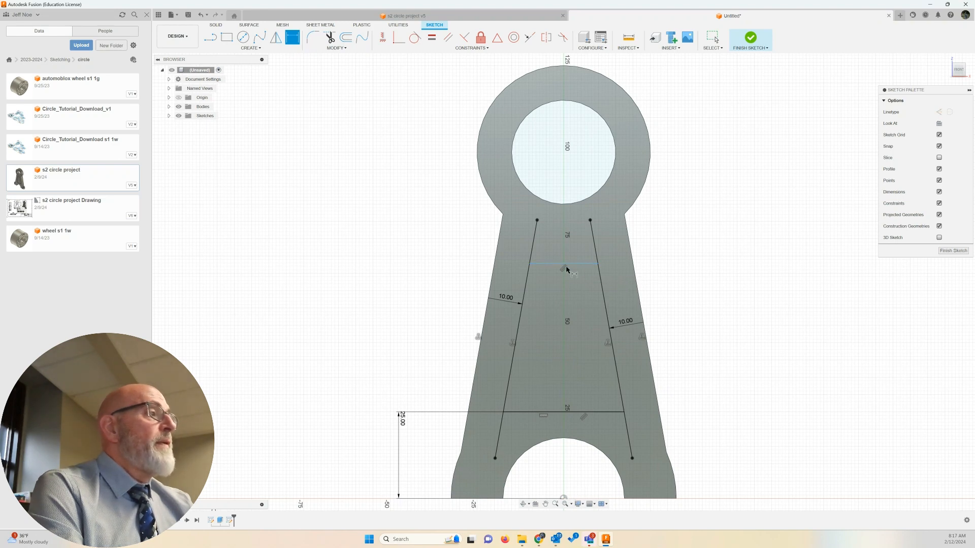
- Dimension the distance between the two horizontal lines as 50 mm
{"action": "left_click", "coordinate": [565, 412]}
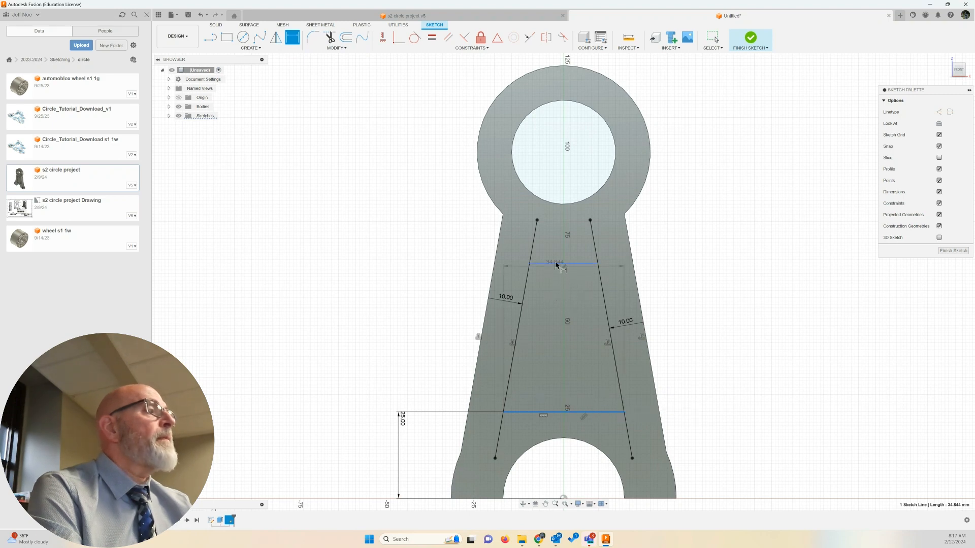
{"action": "left_click", "coordinate": [556, 264]}
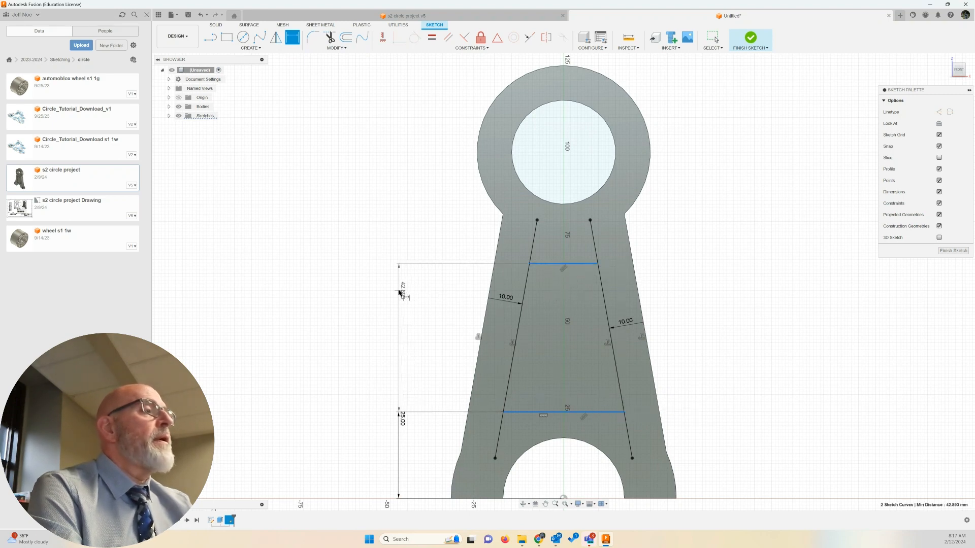
{"action": "left_click", "coordinate": [400, 293]}
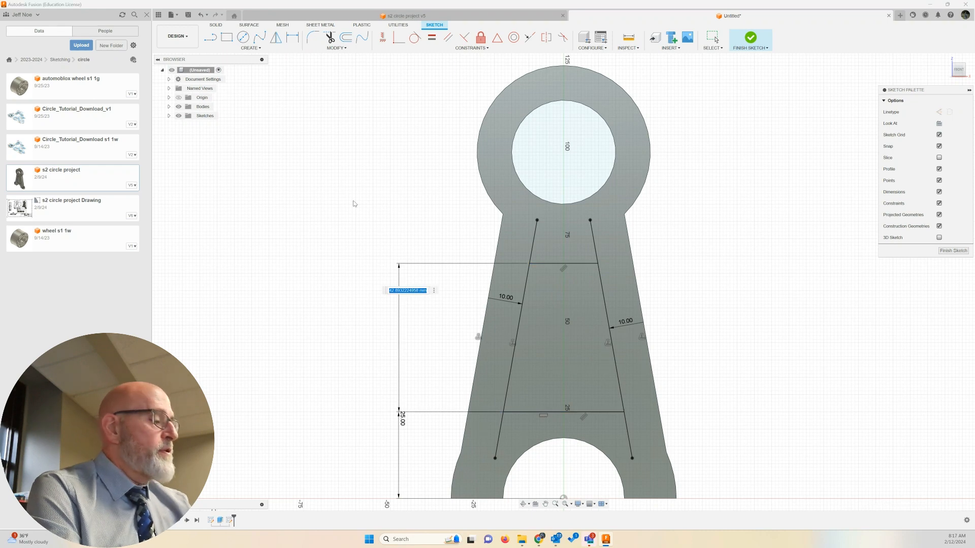
{"action": "type", "text": "50"}
{"action": "key", "text": "Return"}
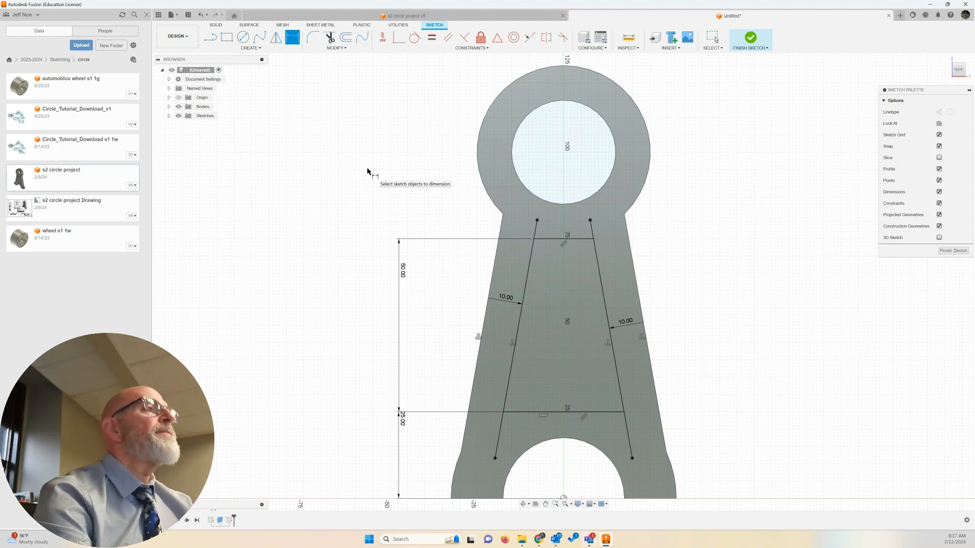
{"action": "key", "text": "Escape"}
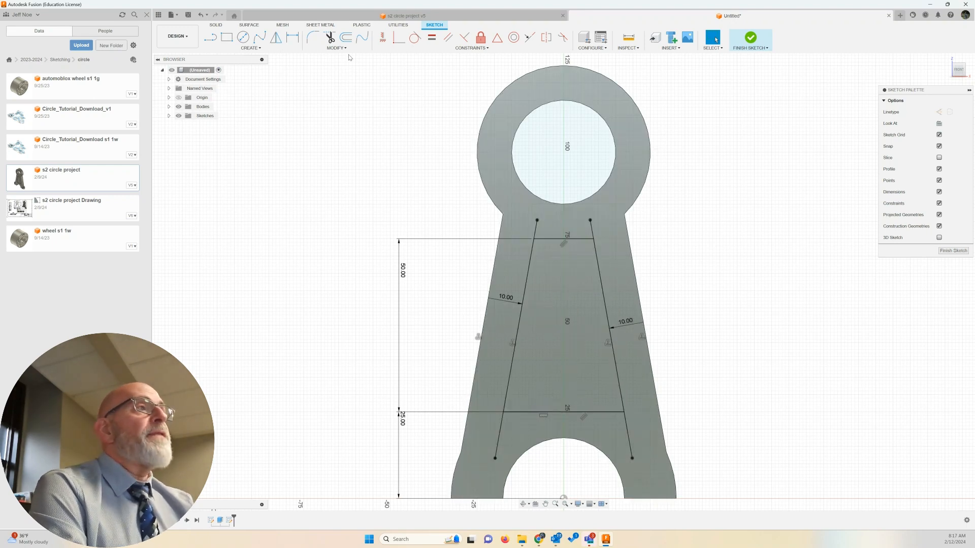
- Round all four corners of the trapezoid with 4 mm sketch fillets and finish the sketch
{"action": "left_click", "coordinate": [312, 39]}
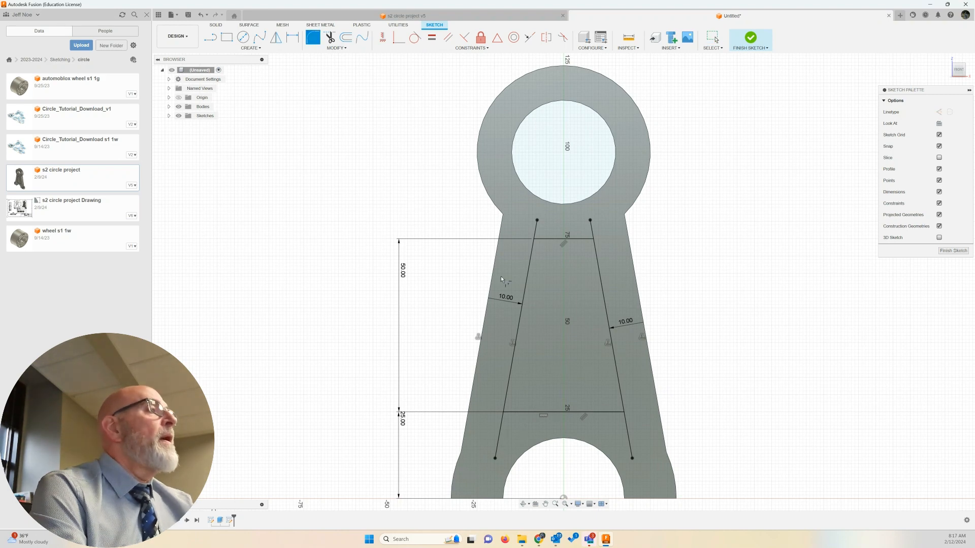
{"action": "left_click", "coordinate": [531, 248]}
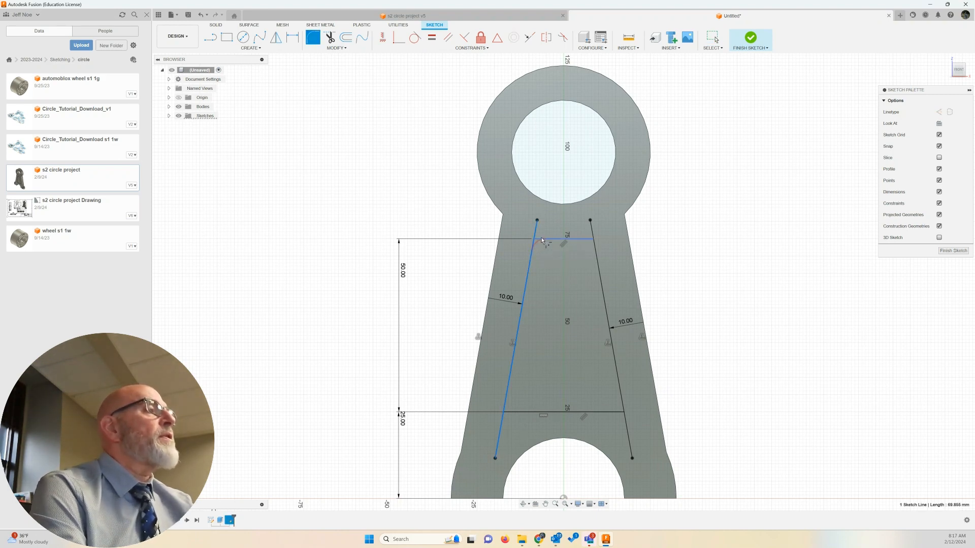
{"action": "left_click", "coordinate": [553, 239]}
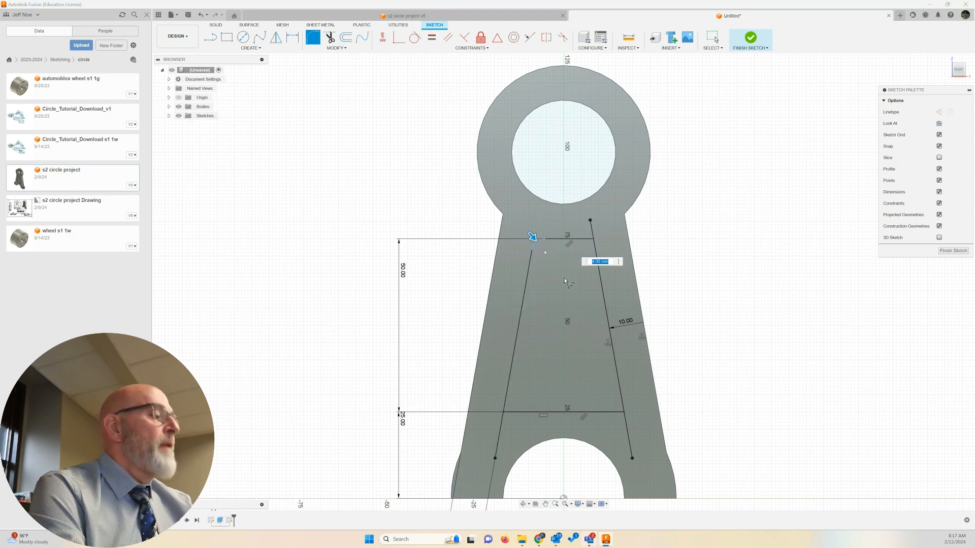
{"action": "type", "text": "4"}
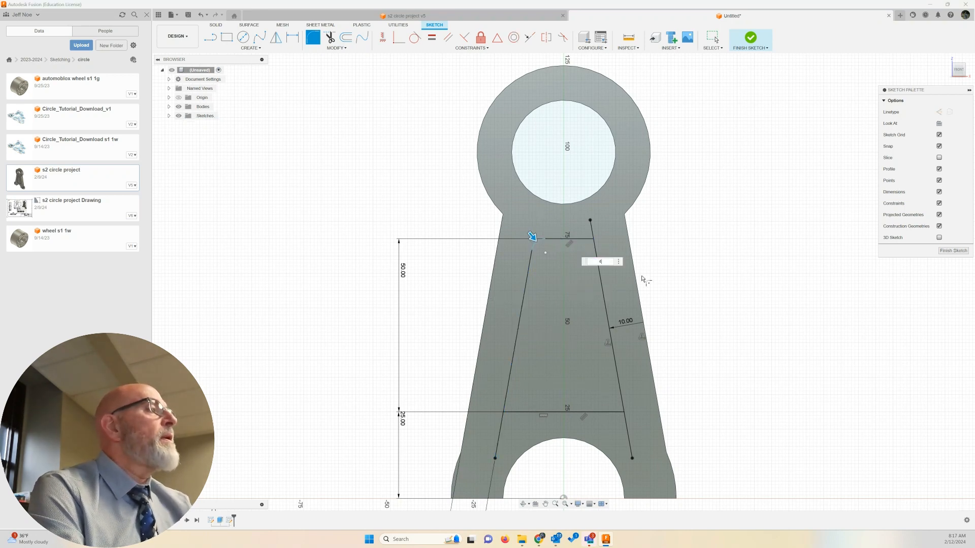
{"action": "left_click", "coordinate": [585, 240]}
{"action": "left_click", "coordinate": [596, 253]}
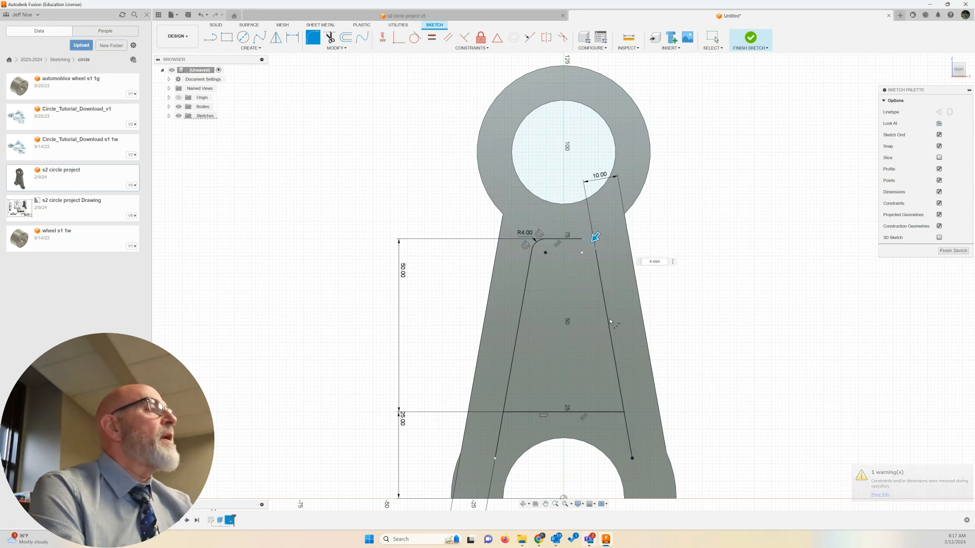
{"action": "left_click", "coordinate": [621, 395]}
{"action": "left_click", "coordinate": [579, 412]}
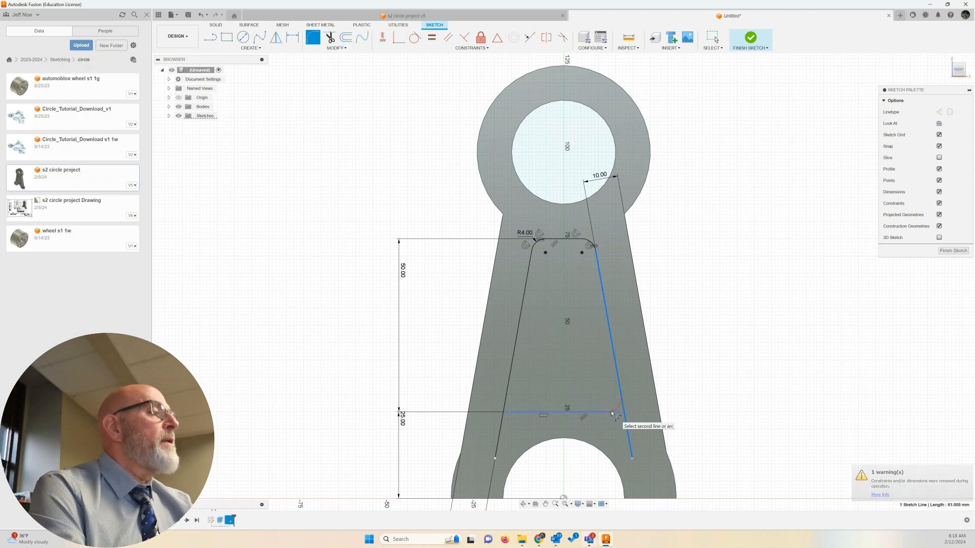
{"action": "left_click", "coordinate": [511, 409]}
{"action": "left_click", "coordinate": [508, 399]}
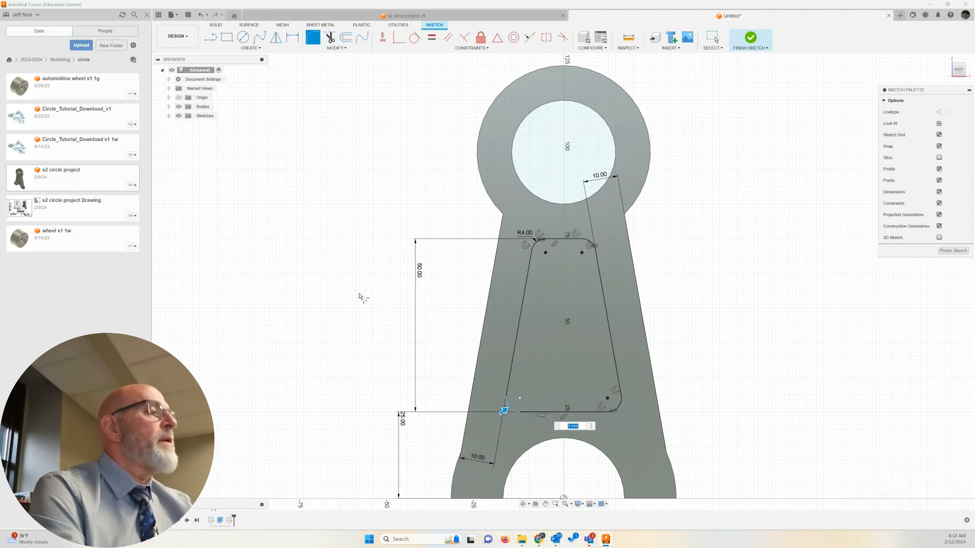
{"action": "key", "text": "Escape"}
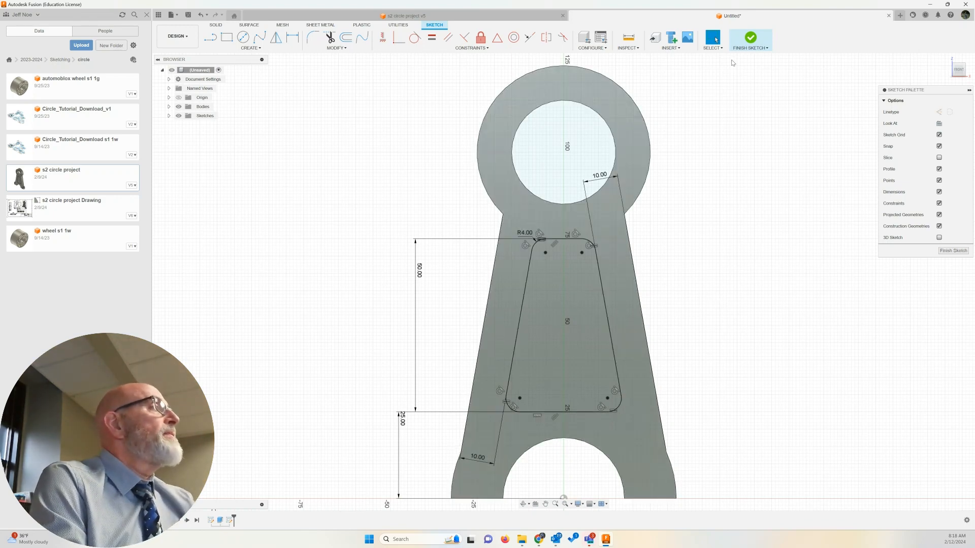
{"action": "left_click", "coordinate": [747, 41]}
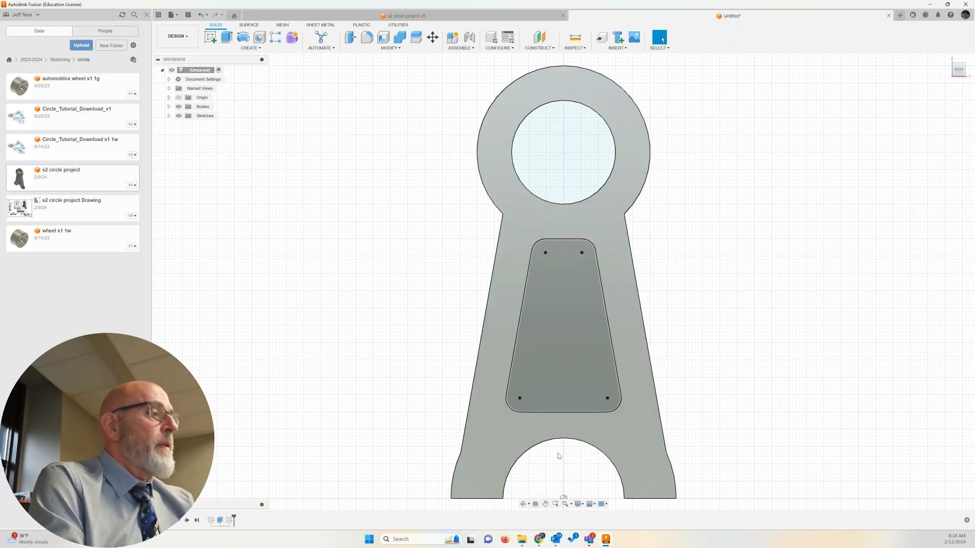
- Check the pocket depth on the circle project drawing and extrude-cut the rounded trapezoid profile 5 mm into the bracket's front face
{"action": "mouse_move", "coordinate": [540, 539]}
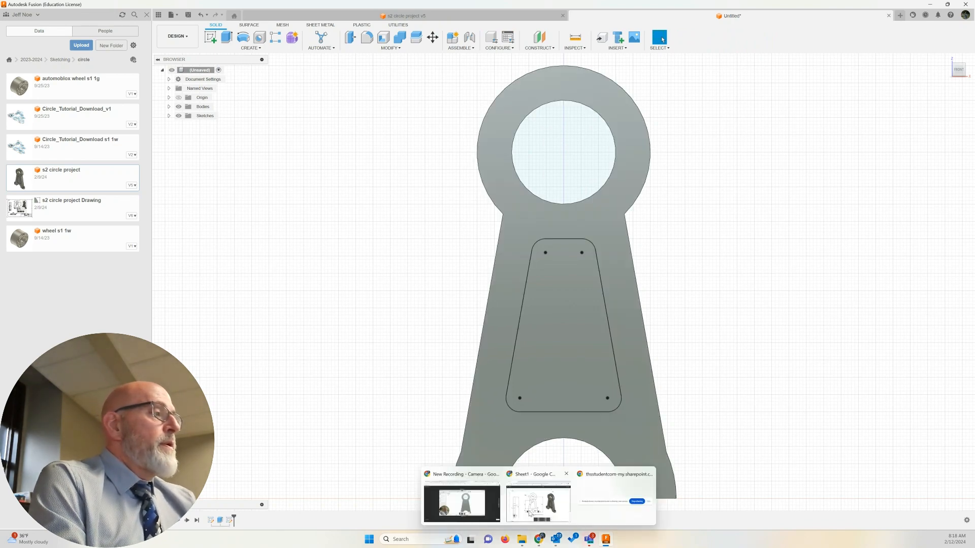
{"action": "left_click", "coordinate": [558, 495]}
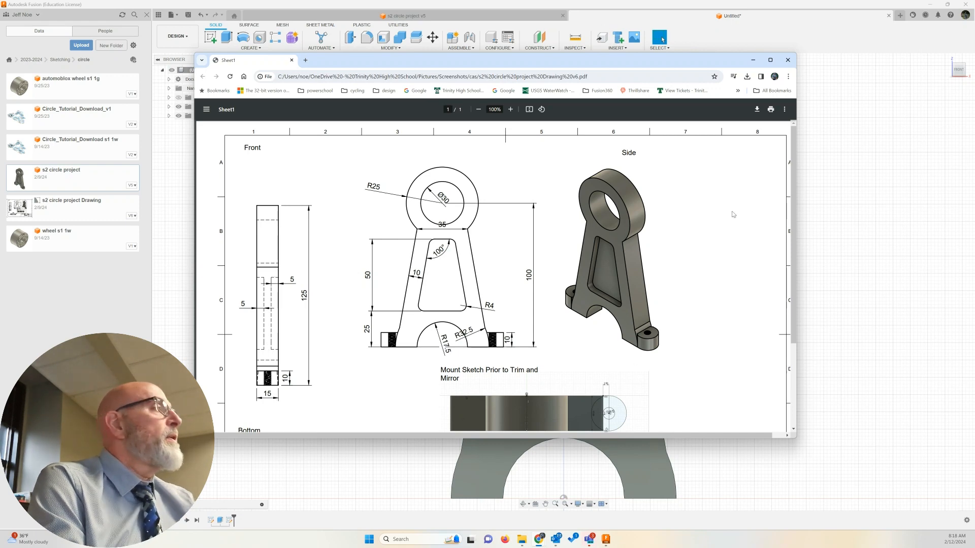
{"action": "left_click", "coordinate": [682, 18]}
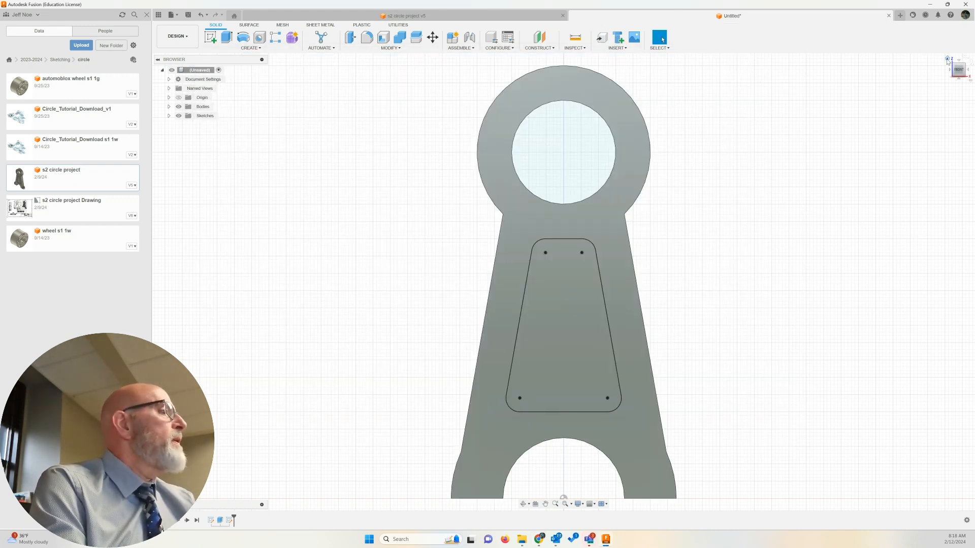
{"action": "left_click", "coordinate": [948, 60]}
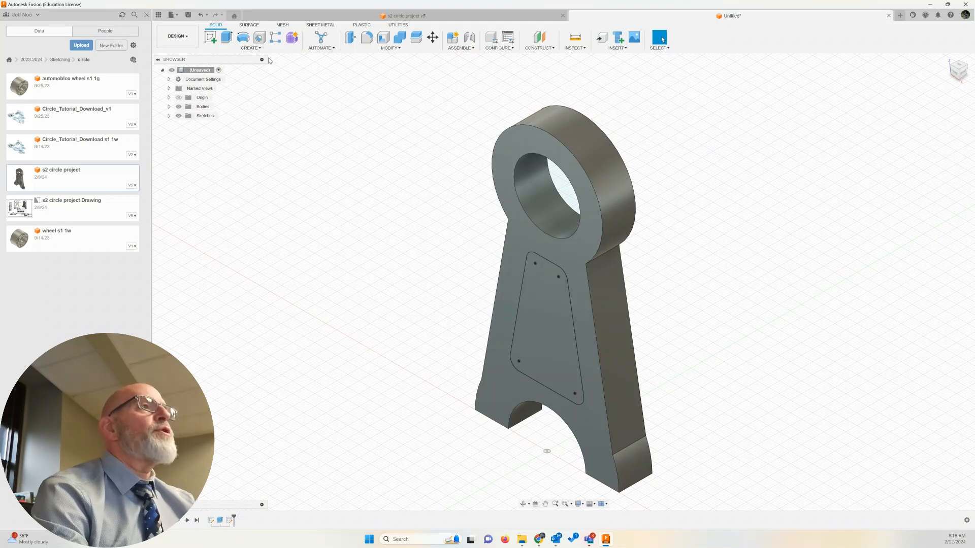
{"action": "left_click", "coordinate": [227, 39]}
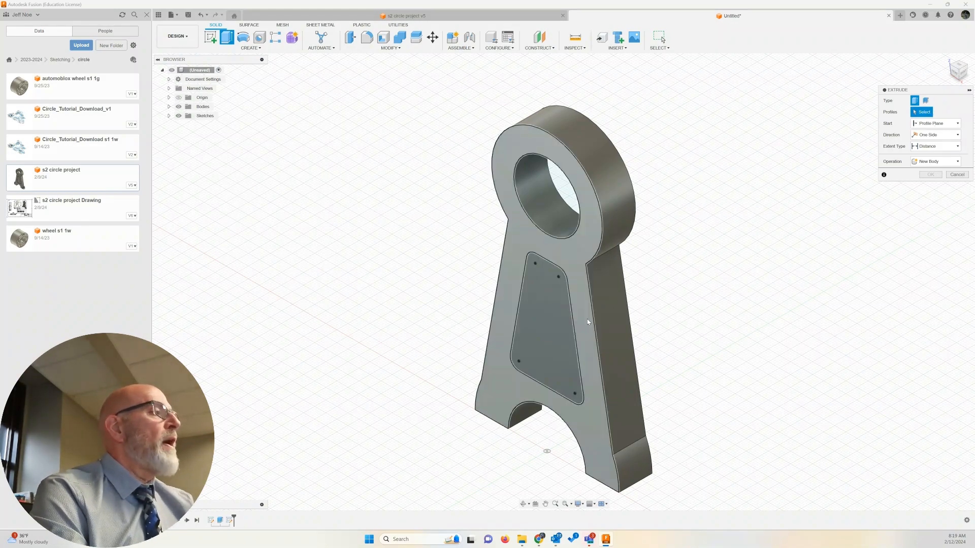
{"action": "left_click", "coordinate": [557, 311]}
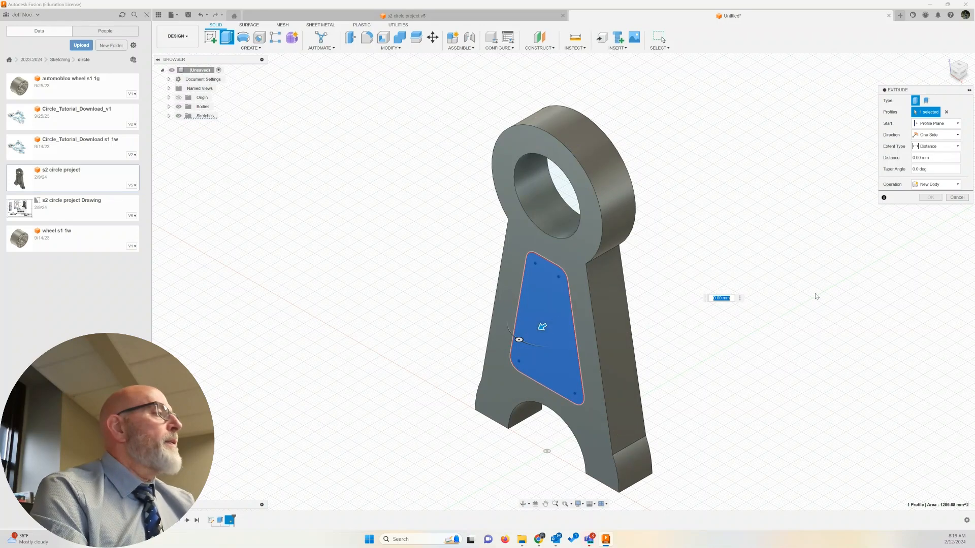
{"action": "key", "text": "BackSpace"}
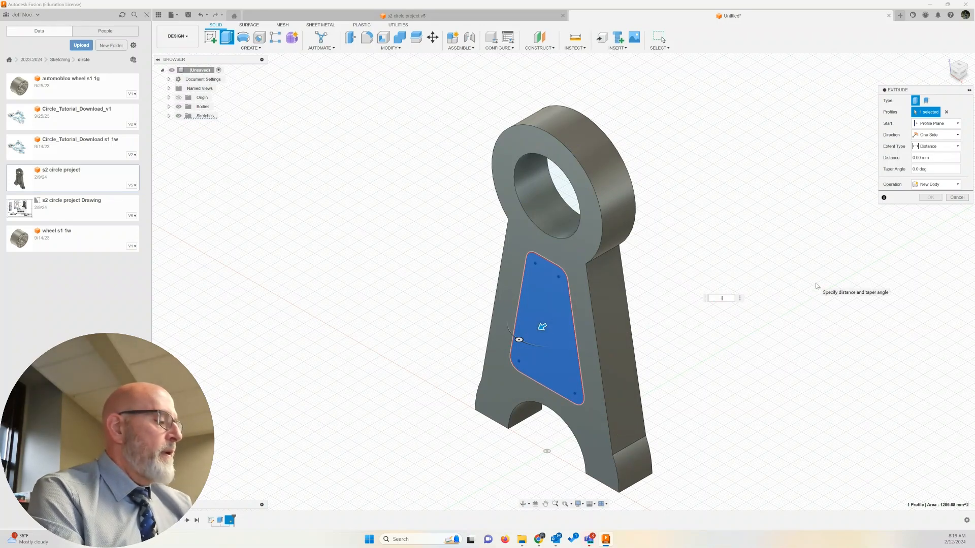
{"action": "type", "text": "-5"}
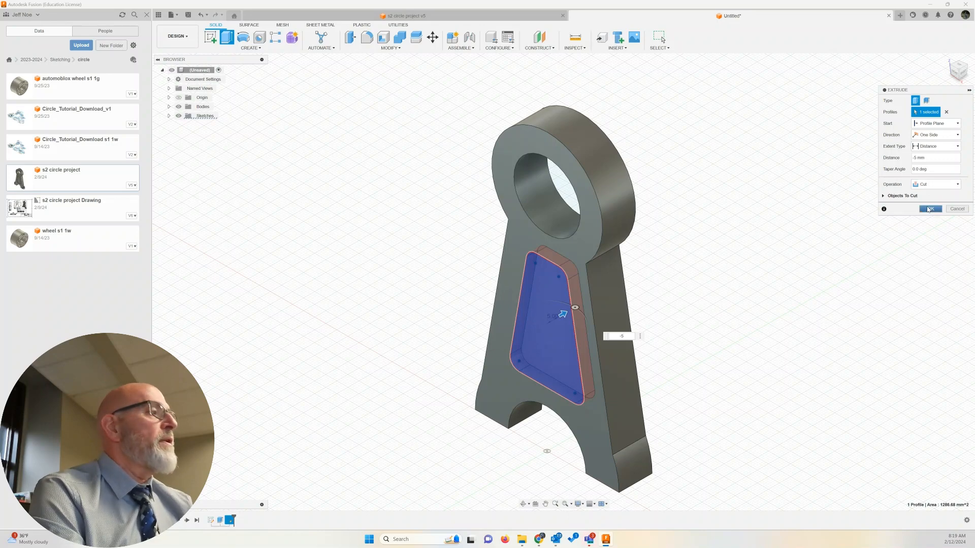
{"action": "left_click", "coordinate": [928, 209]}
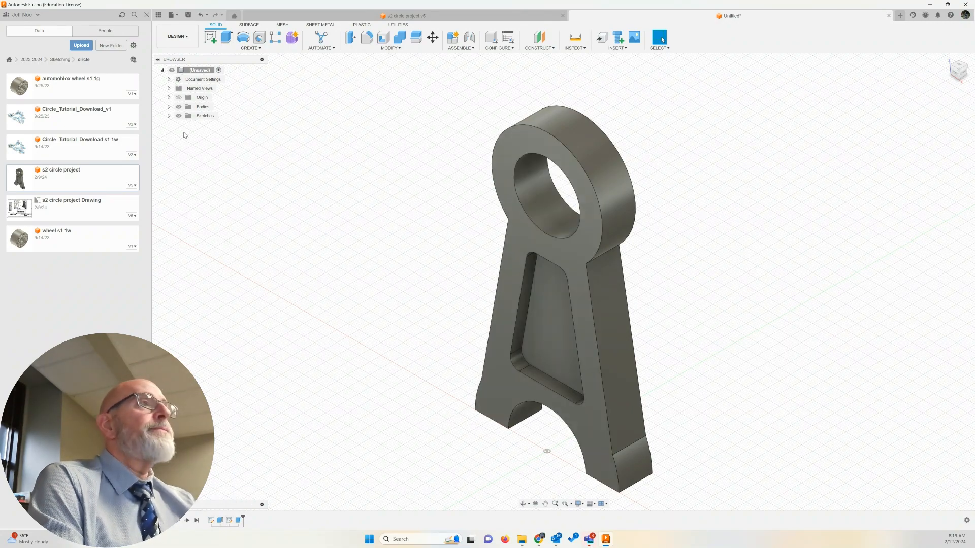
- Show Sketch2 and set up an Extrude that starts from an object, using the bracket's back face as the start object
{"action": "left_click", "coordinate": [169, 117]}
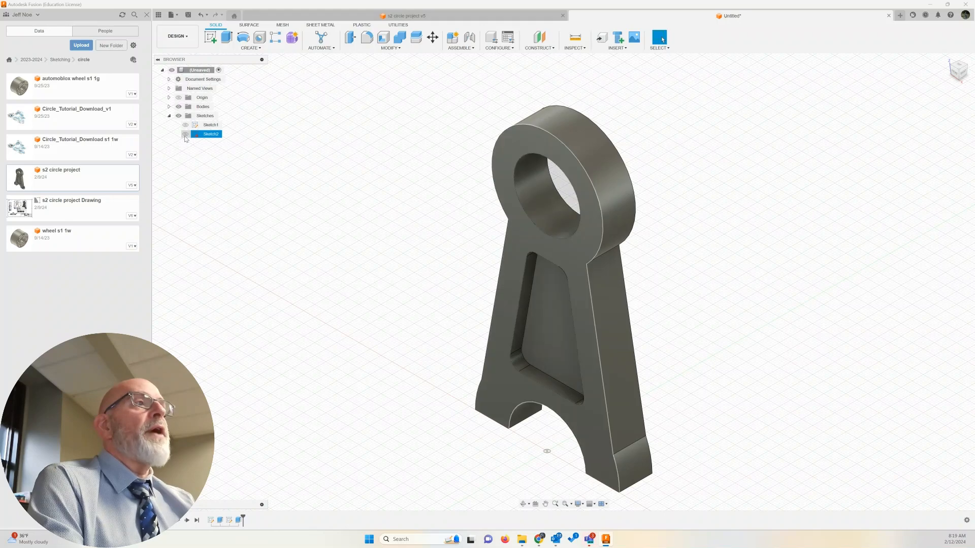
{"action": "left_click", "coordinate": [186, 135]}
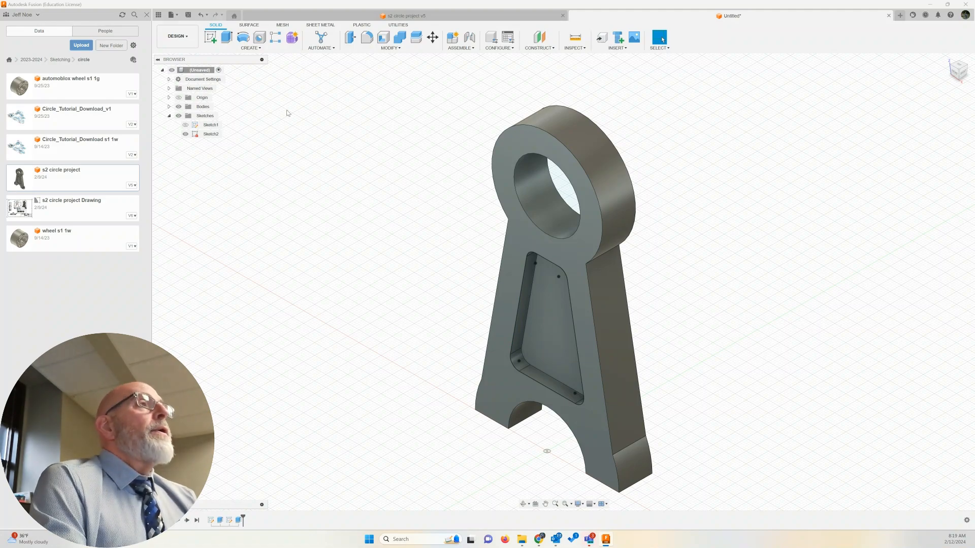
{"action": "left_click", "coordinate": [251, 48]}
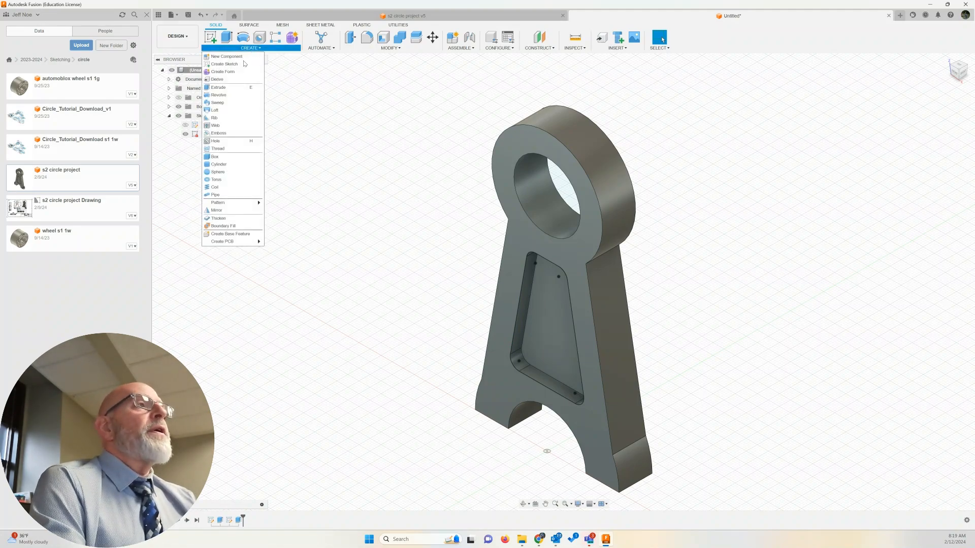
{"action": "left_click", "coordinate": [242, 89]}
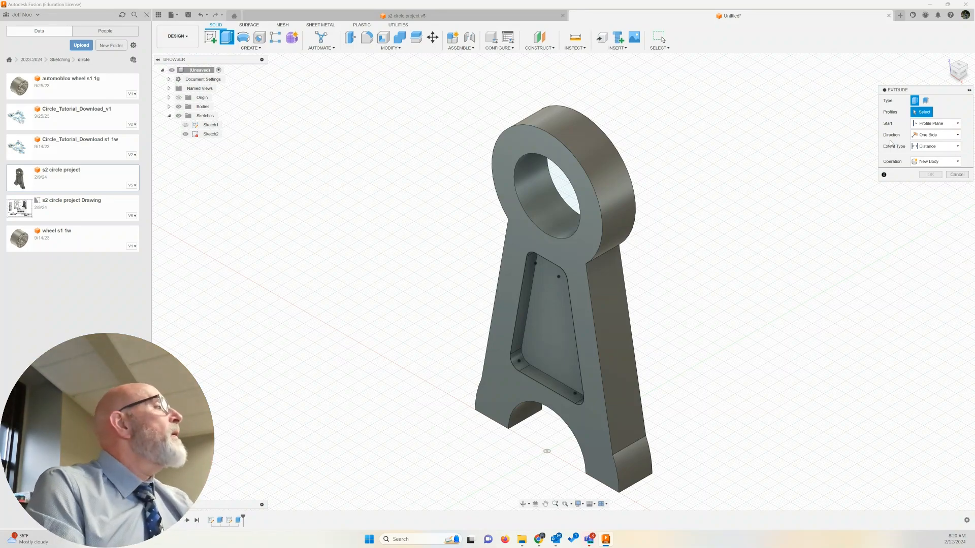
{"action": "left_click", "coordinate": [959, 124]}
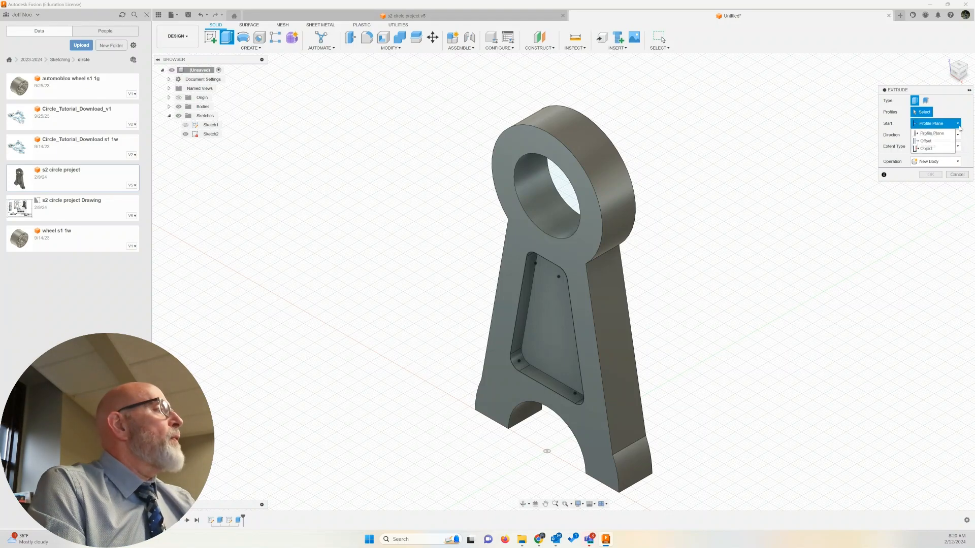
{"action": "left_click", "coordinate": [929, 148]}
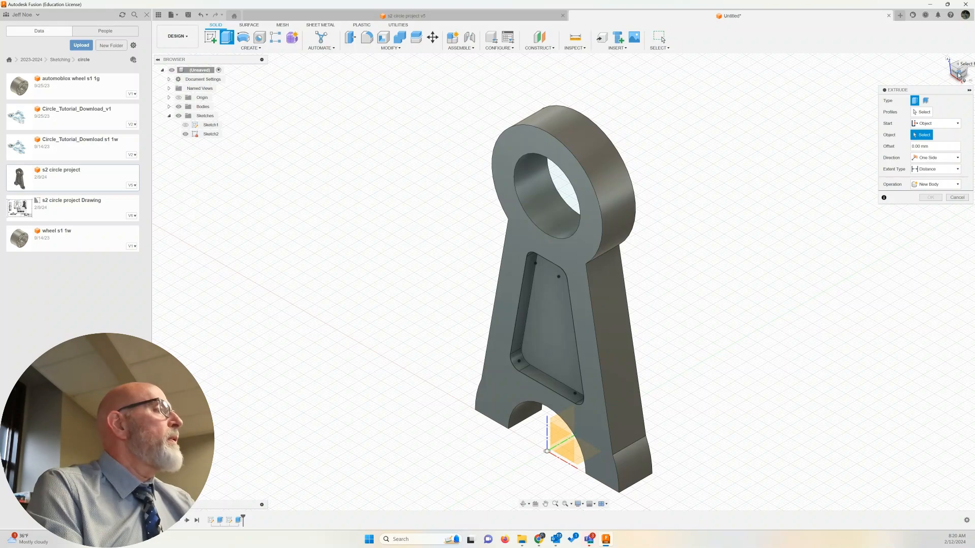
{"action": "mouse_move", "coordinate": [958, 77]}
{"action": "left_mouse_down"}
{"action": "mouse_move", "coordinate": [946, 73]}
{"action": "mouse_move", "coordinate": [956, 59]}
{"action": "left_mouse_up"}
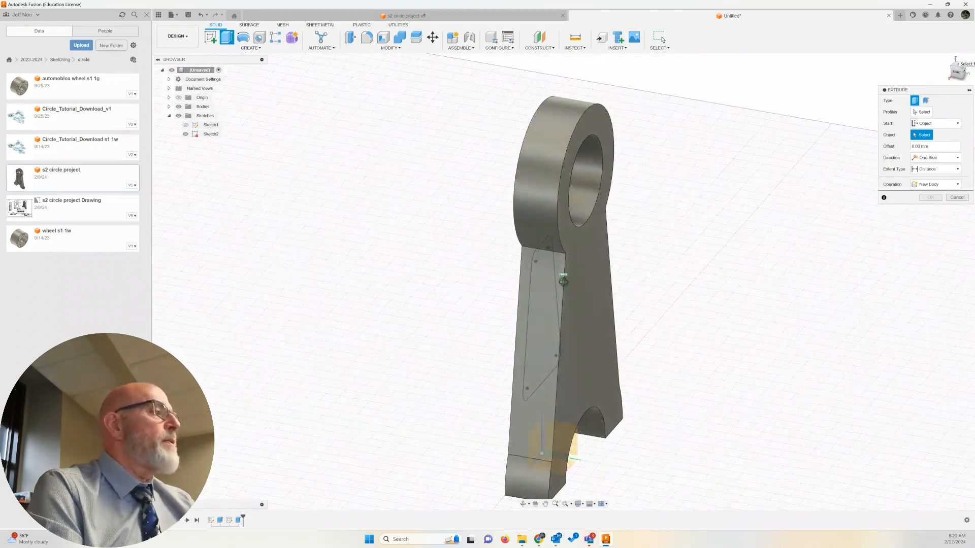
{"action": "left_click", "coordinate": [592, 303]}
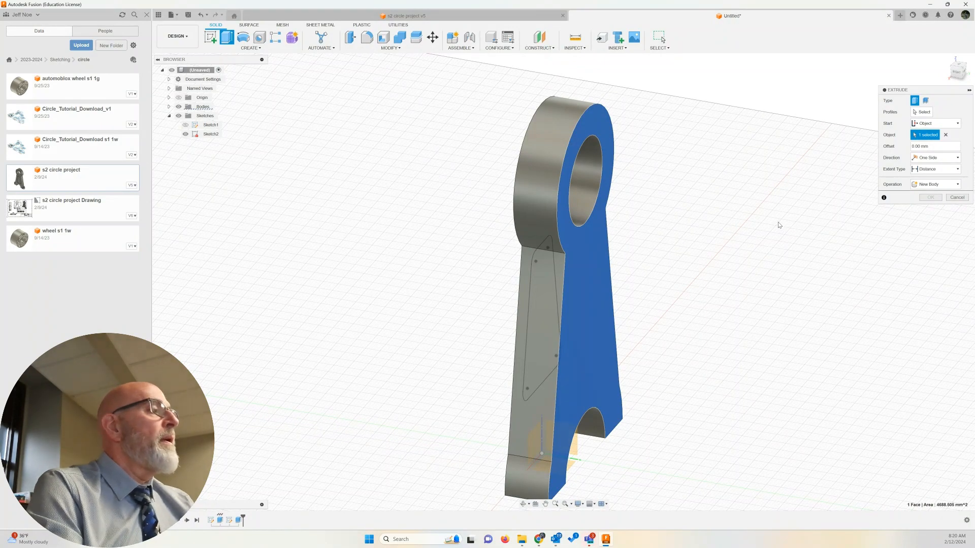
- Select the rounded trapezoid profile and cut it 5 mm deep into the bracket's back face
{"action": "left_click", "coordinate": [921, 112]}
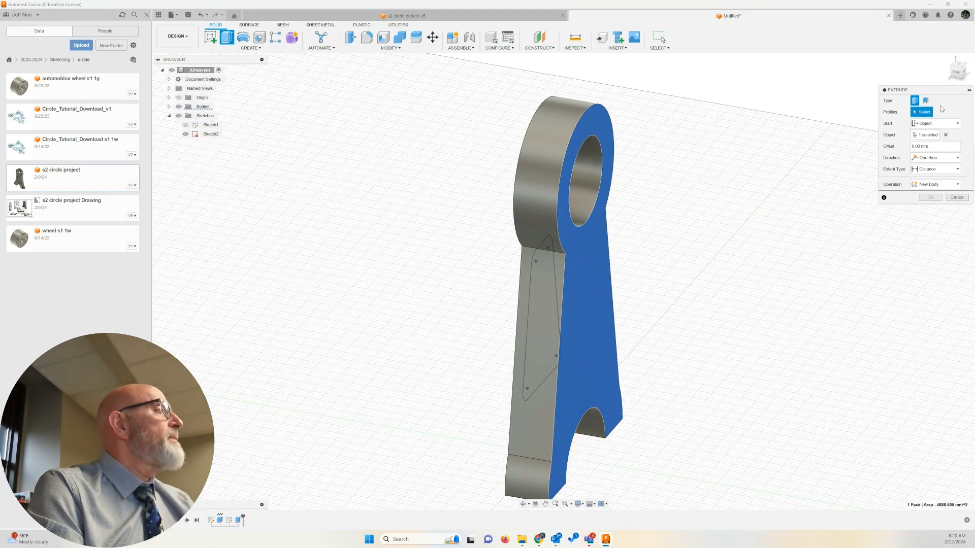
{"action": "left_click", "coordinate": [963, 74]}
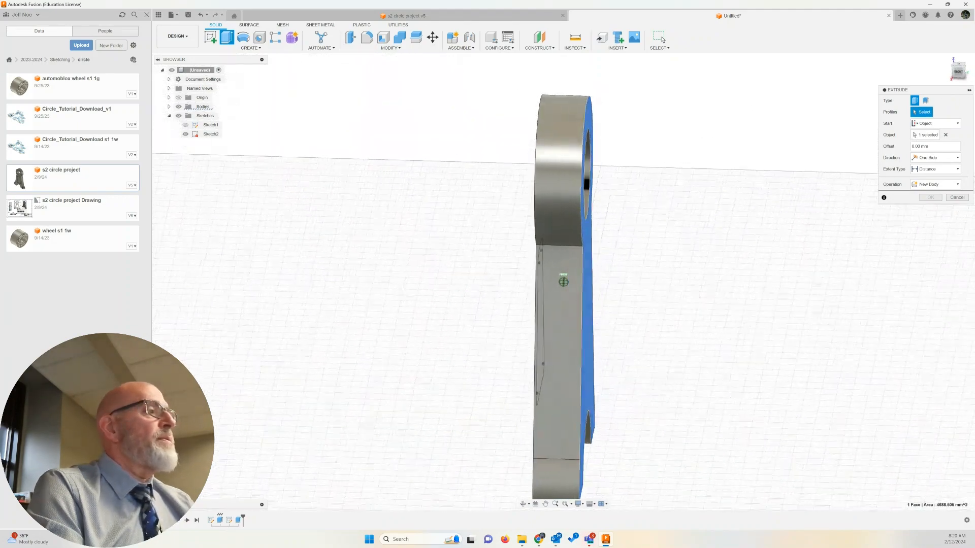
{"action": "middle_click_drag", "start_coordinate": [611, 303], "coordinate": [621, 304], "text": "shift"}
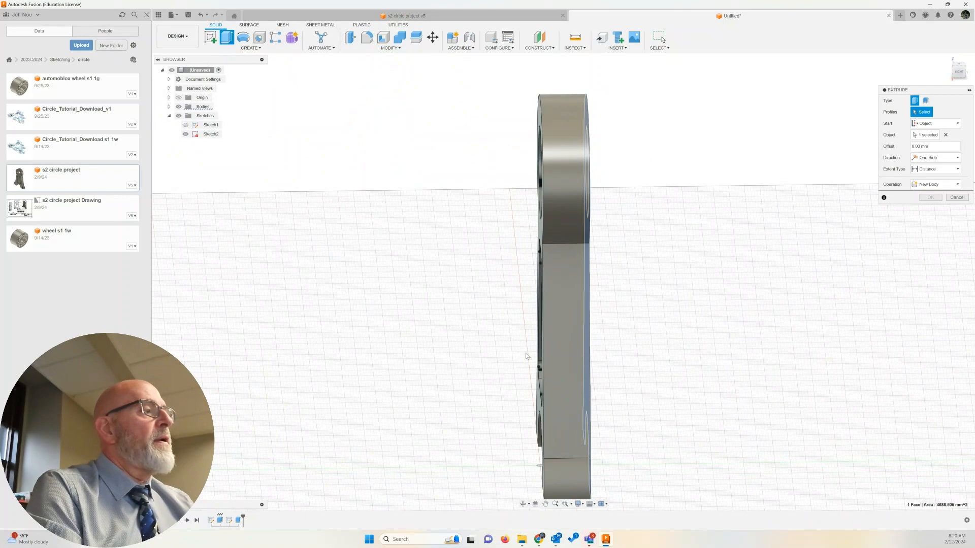
{"action": "left_click", "coordinate": [542, 353]}
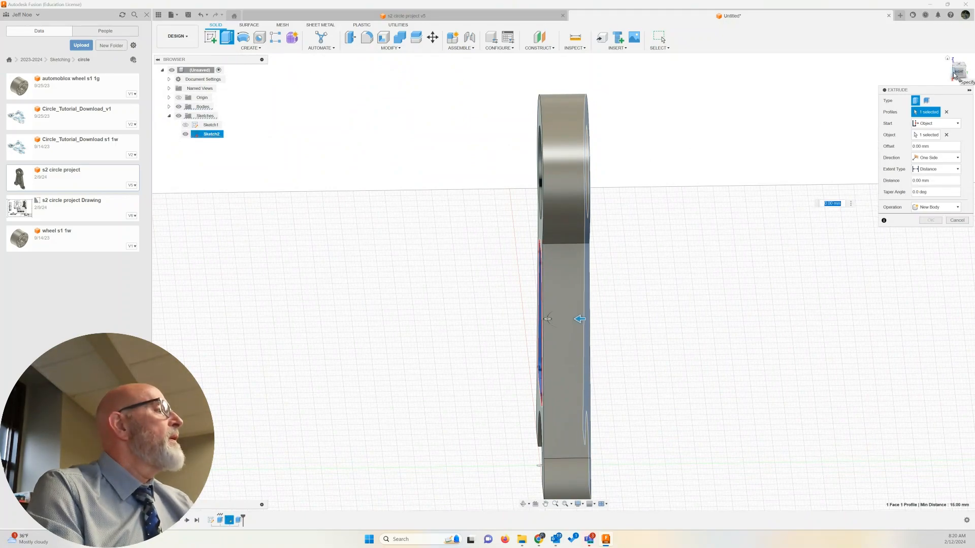
{"action": "left_click_drag", "start_coordinate": [967, 72], "coordinate": [946, 74]}
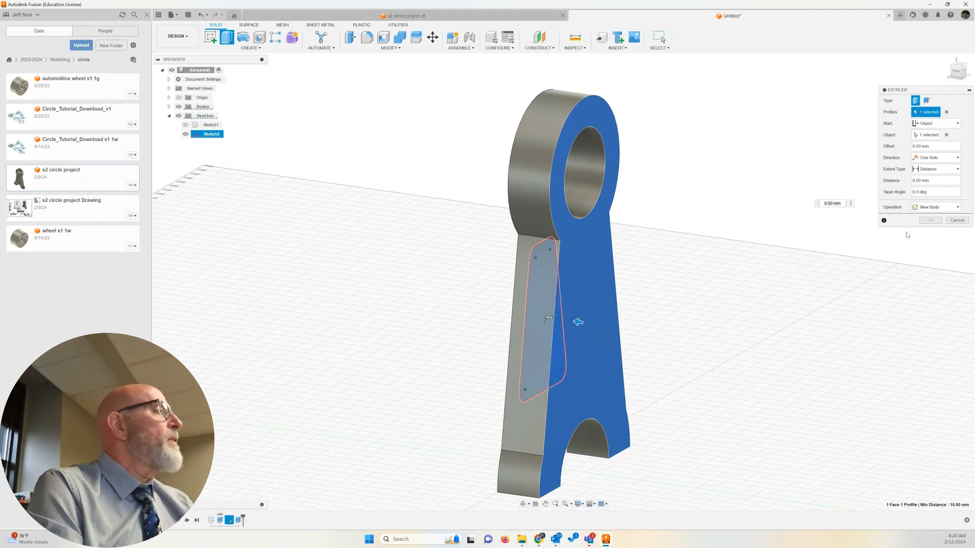
{"action": "left_click", "coordinate": [845, 204]}
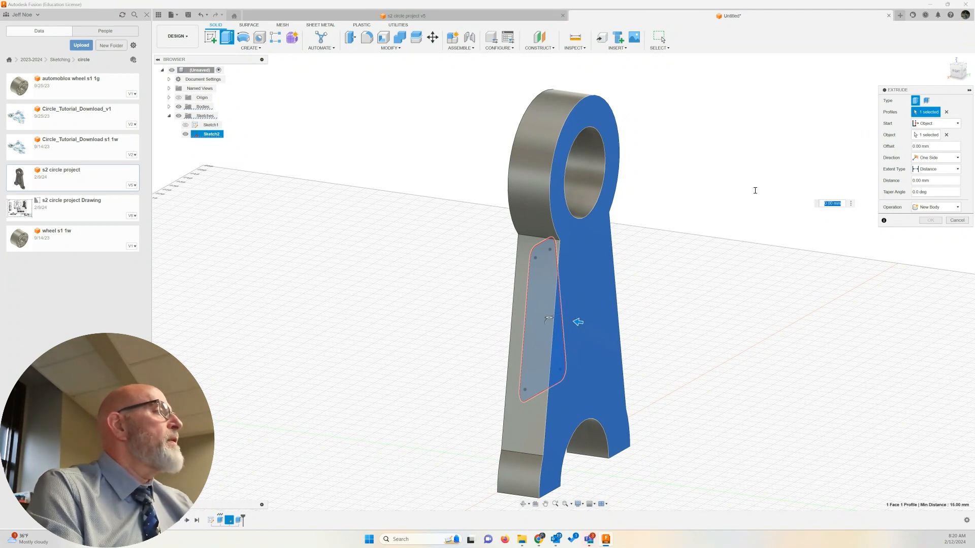
{"action": "type", "text": "5"}
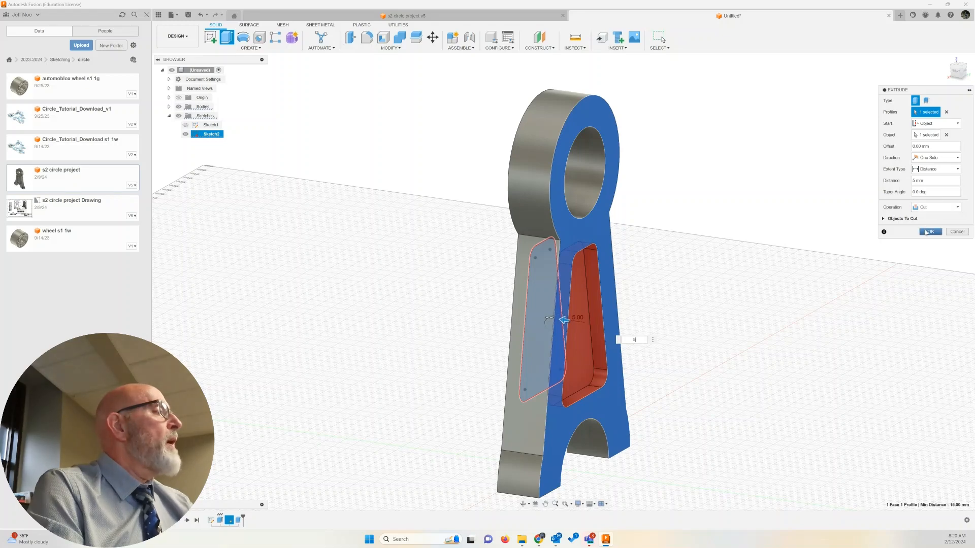
{"action": "left_click", "coordinate": [927, 232]}
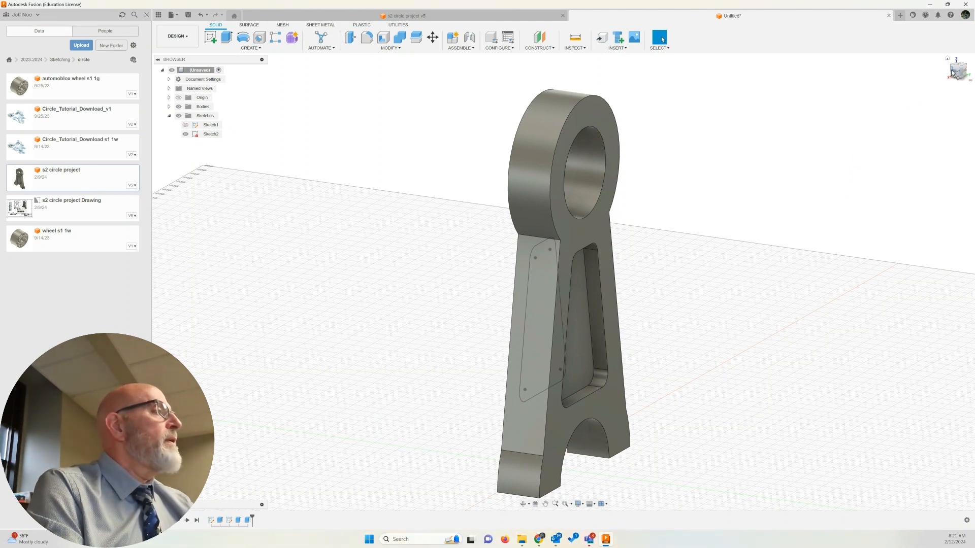
{"action": "mouse_move", "coordinate": [954, 73]}
{"action": "left_mouse_down"}
{"action": "mouse_move", "coordinate": [971, 73]}
{"action": "mouse_move", "coordinate": [955, 73]}
{"action": "left_mouse_up"}
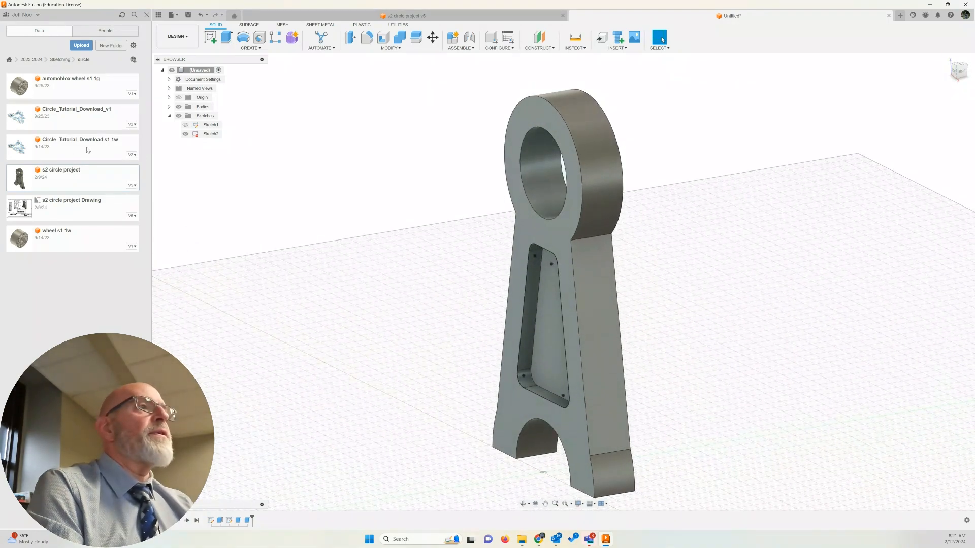
- Hide Sketch2 so only the bracket body is displayed
{"action": "left_click", "coordinate": [185, 134]}
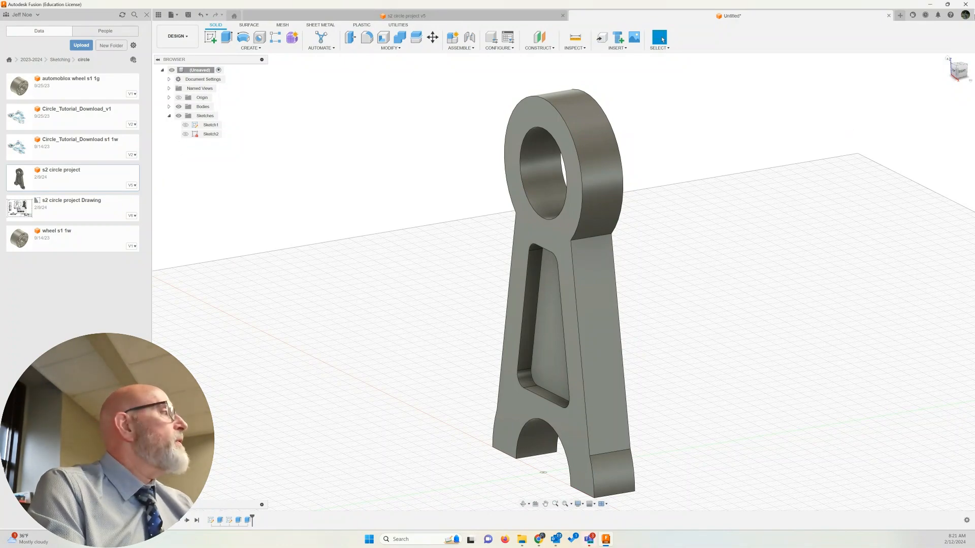
{"action": "mouse_move", "coordinate": [960, 79]}
{"action": "left_mouse_down"}
{"action": "mouse_move", "coordinate": [957, 63]}
{"action": "mouse_move", "coordinate": [957, 72]}
{"action": "left_mouse_up"}
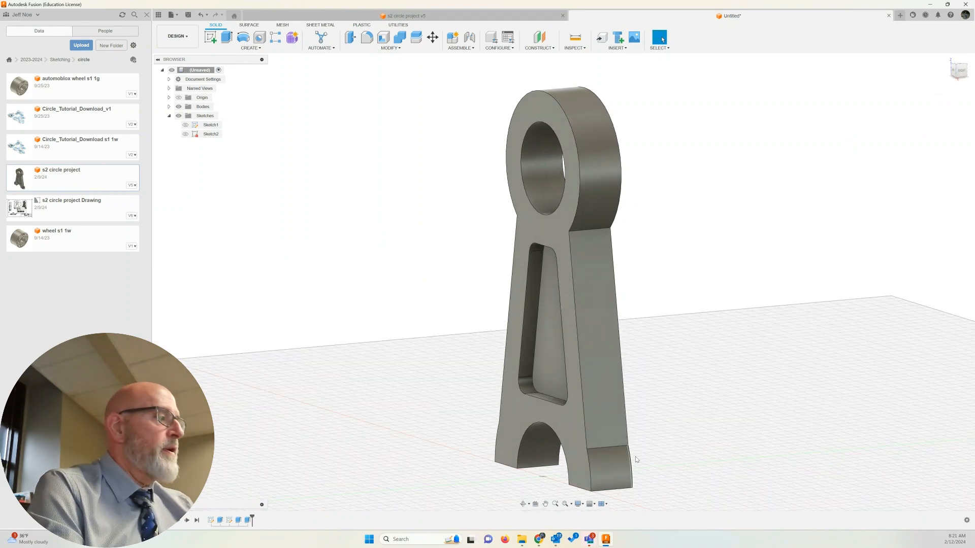
- Switch to the circle project drawing PDF in Chrome and examine the enlarged "Mount Sketch Prior to Trim and Mirror" detail
{"action": "mouse_move", "coordinate": [547, 547]}
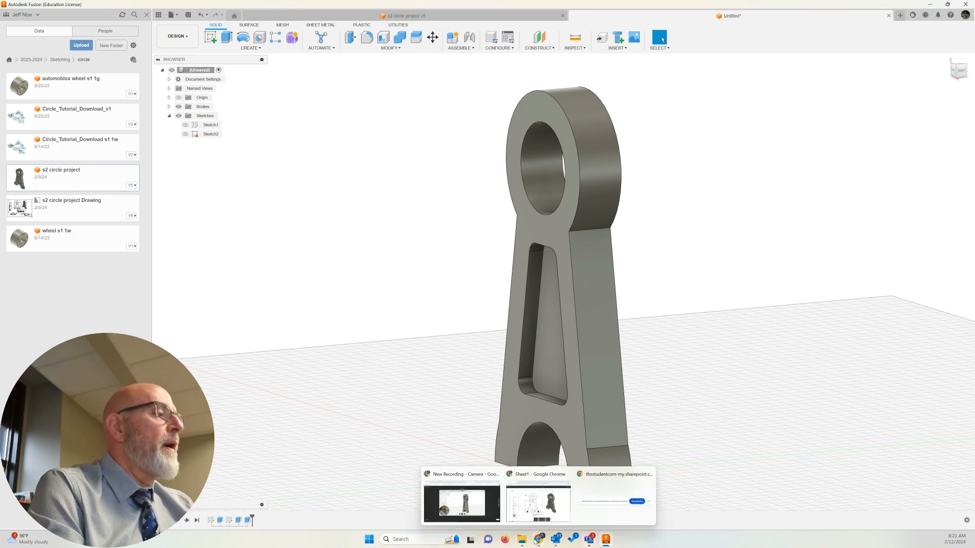
{"action": "left_click", "coordinate": [505, 507]}
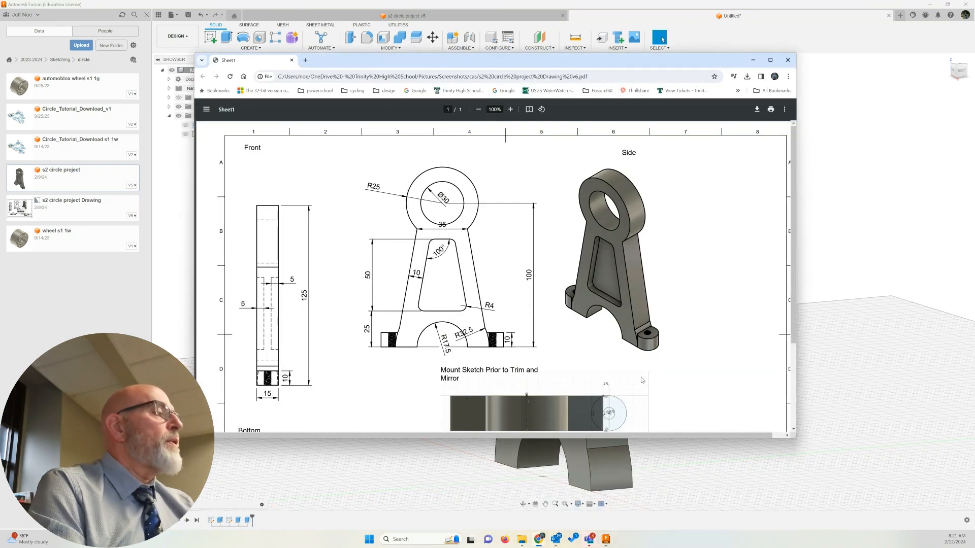
{"action": "scroll", "coordinate": [741, 260], "scroll_direction": "down", "scroll_amount": 3}
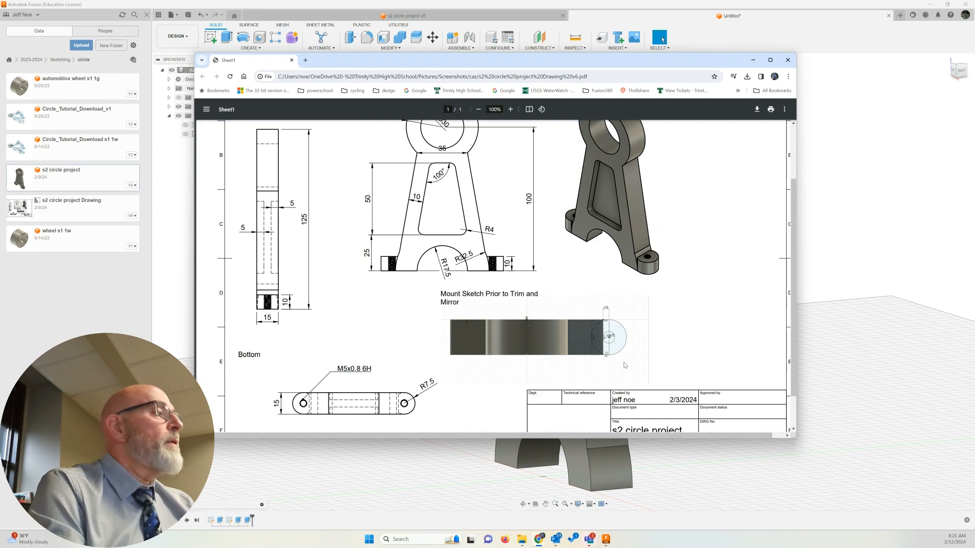
{"action": "left_click", "coordinate": [510, 110]}
{"action": "left_click", "coordinate": [511, 110]}
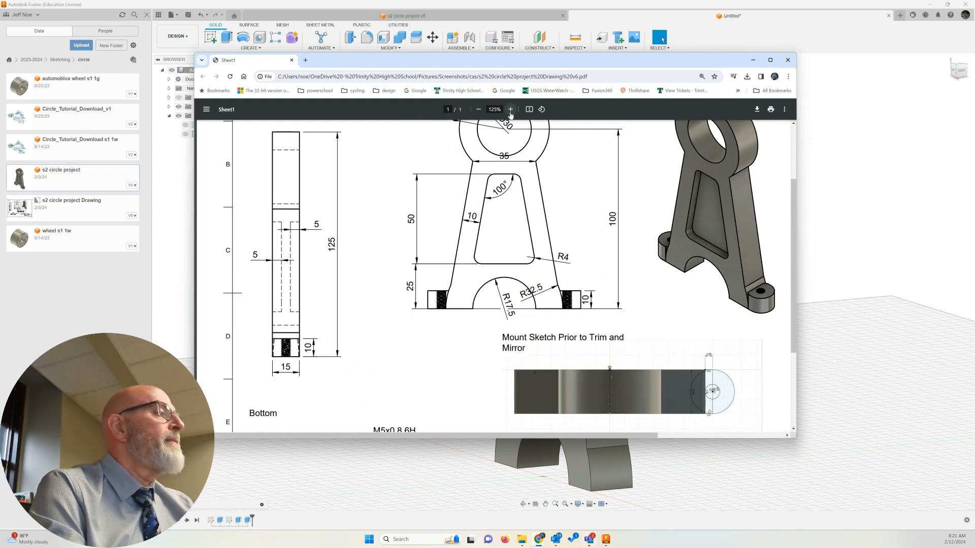
{"action": "left_click", "coordinate": [511, 110]}
{"action": "scroll", "coordinate": [602, 382], "scroll_direction": "down", "scroll_amount": 4}
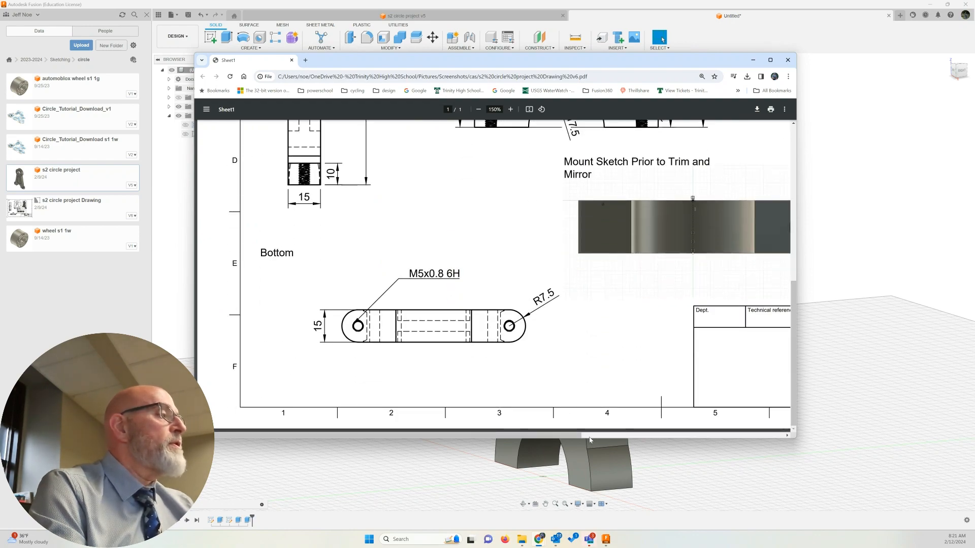
{"action": "left_click_drag", "start_coordinate": [590, 440], "coordinate": [739, 441]}
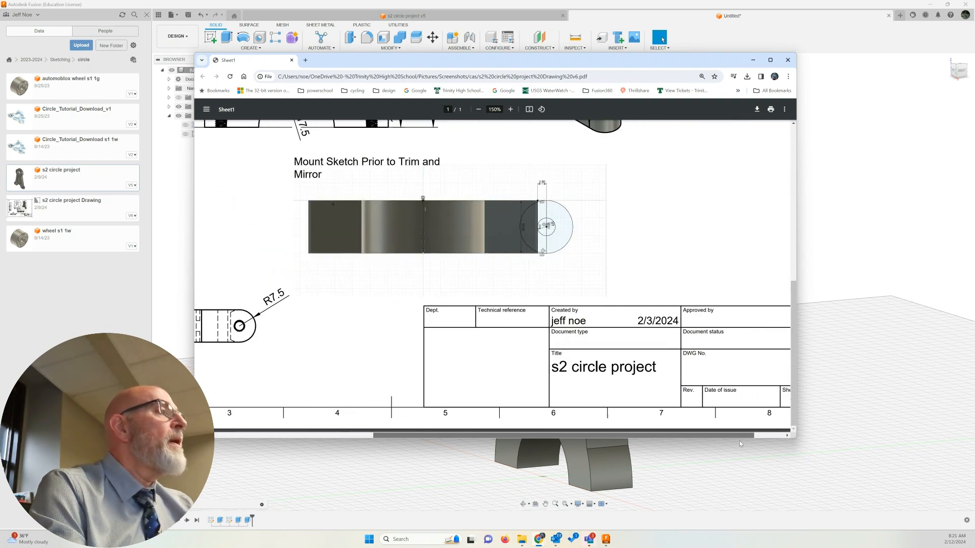
{"action": "left_click", "coordinate": [510, 110]}
{"action": "left_click", "coordinate": [511, 109]}
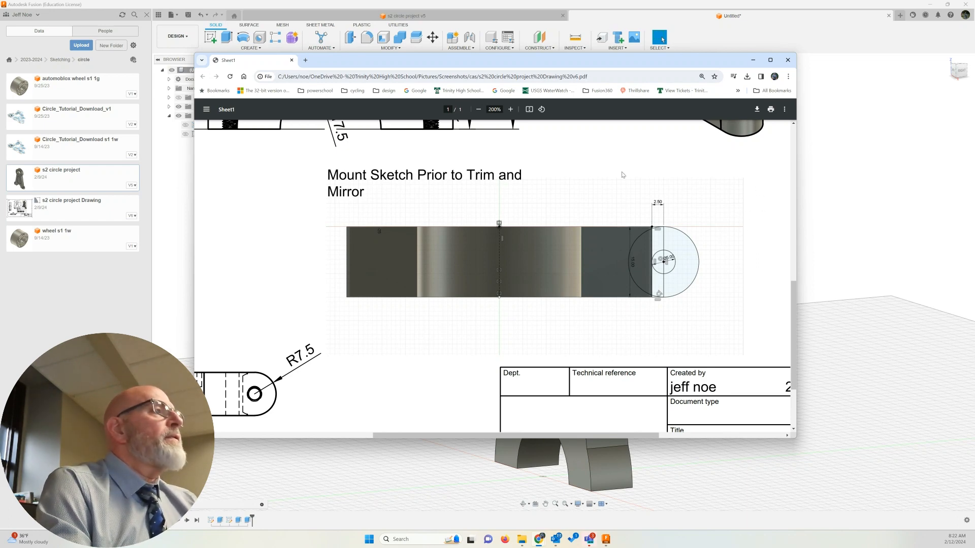
- Examine the mount's height, end radius and threaded-hole callout in the drawing's views, and return to Fusion
{"action": "scroll", "coordinate": [625, 175], "scroll_direction": "up", "scroll_amount": 3}
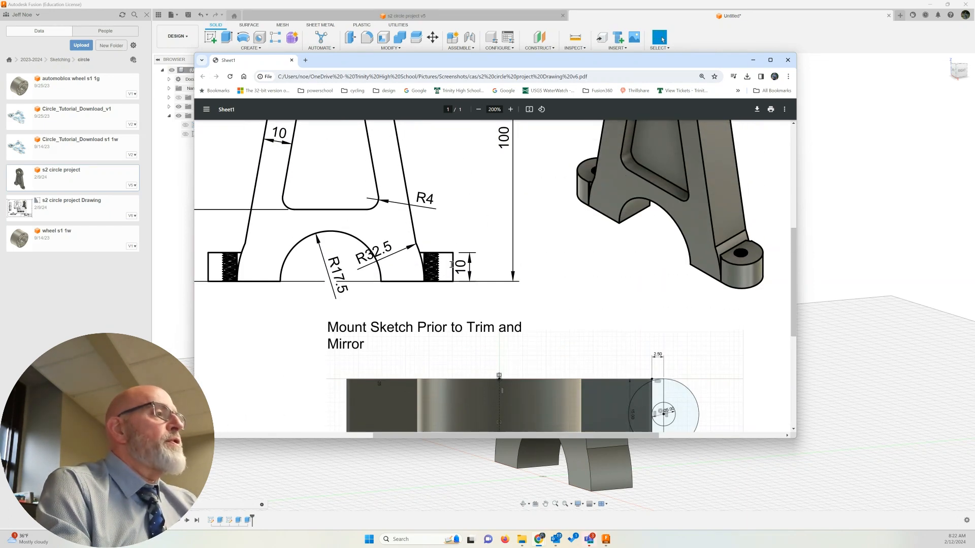
{"action": "scroll", "coordinate": [574, 264], "scroll_direction": "down", "scroll_amount": 2}
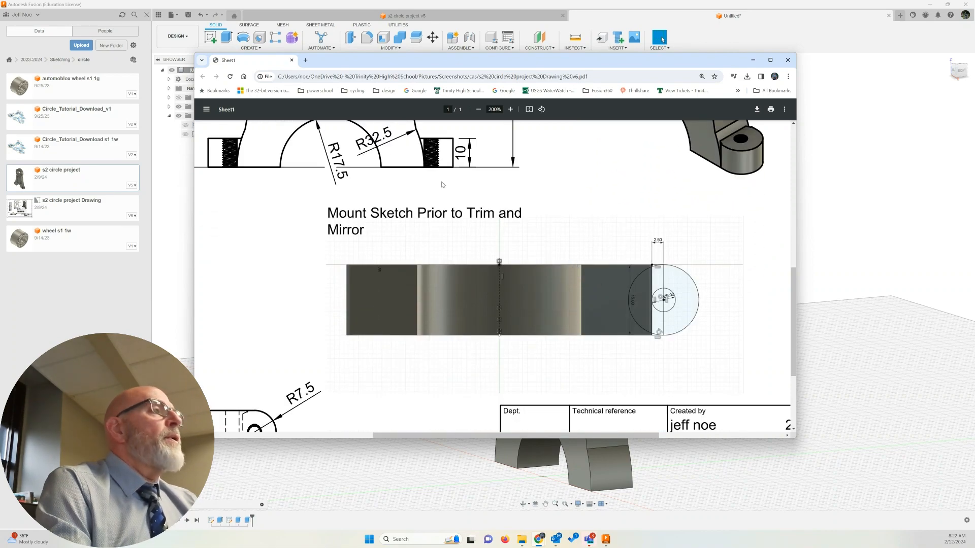
{"action": "scroll", "coordinate": [255, 340], "scroll_direction": "down", "scroll_amount": 1}
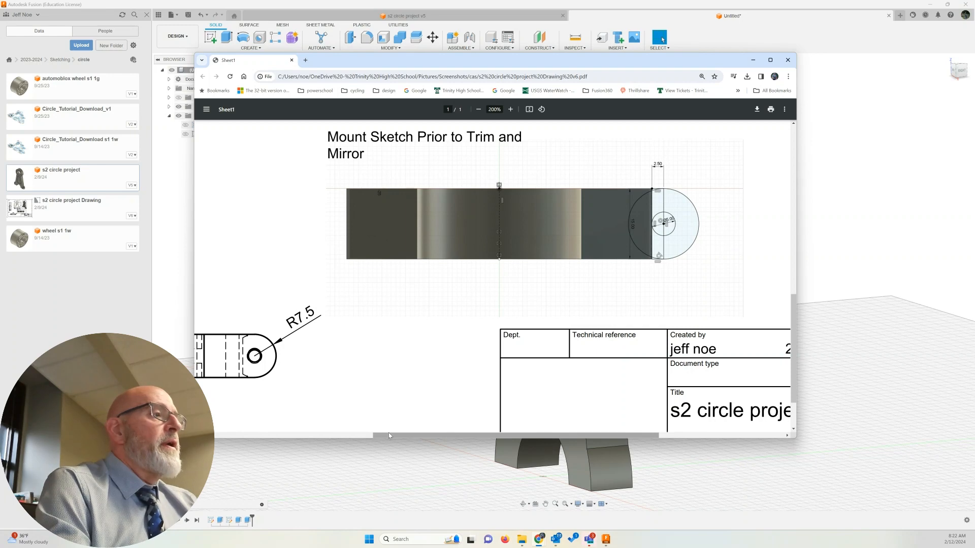
{"action": "mouse_move", "coordinate": [388, 433]}
{"action": "left_mouse_down"}
{"action": "mouse_move", "coordinate": [210, 435]}
{"action": "mouse_move", "coordinate": [230, 435]}
{"action": "left_mouse_up"}
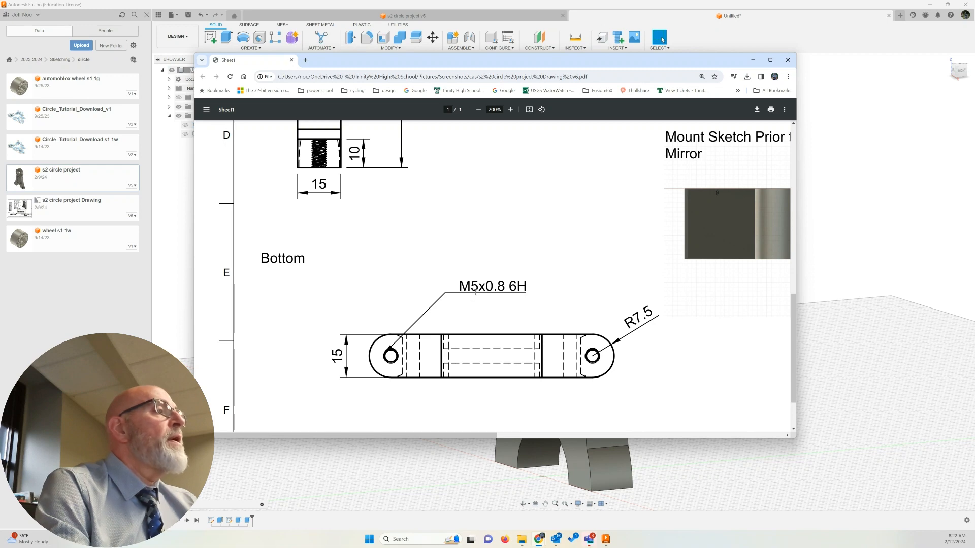
{"action": "scroll", "coordinate": [505, 321], "scroll_direction": "up", "scroll_amount": 3}
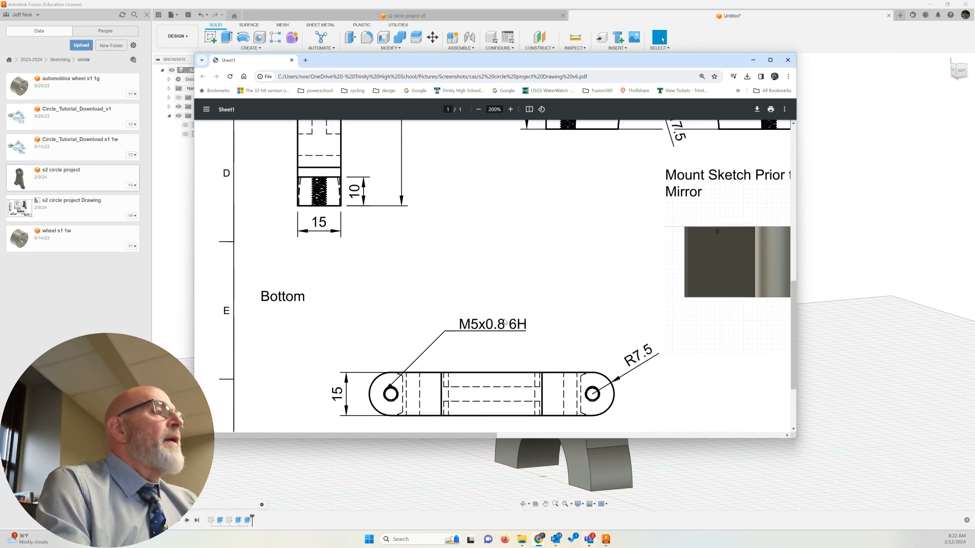
{"action": "scroll", "coordinate": [506, 321], "scroll_direction": "up", "scroll_amount": 2}
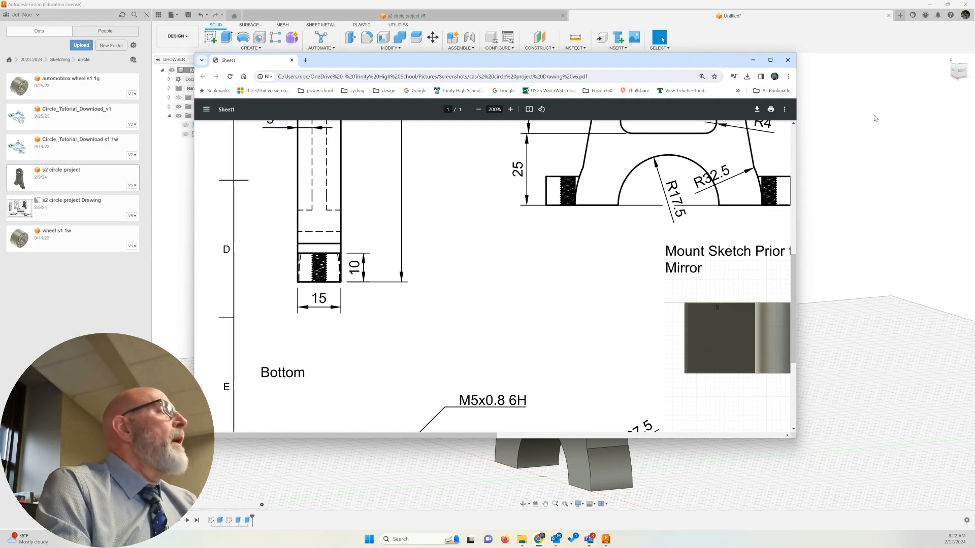
{"action": "left_click", "coordinate": [795, 18]}
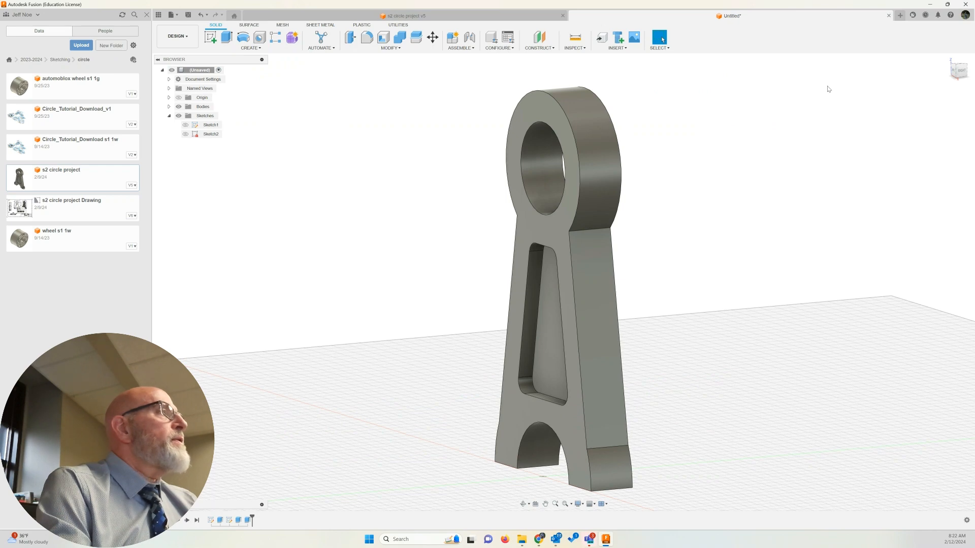
- Start a new sketch on the flat underside of the bracket's foot
{"action": "left_click", "coordinate": [211, 37]}
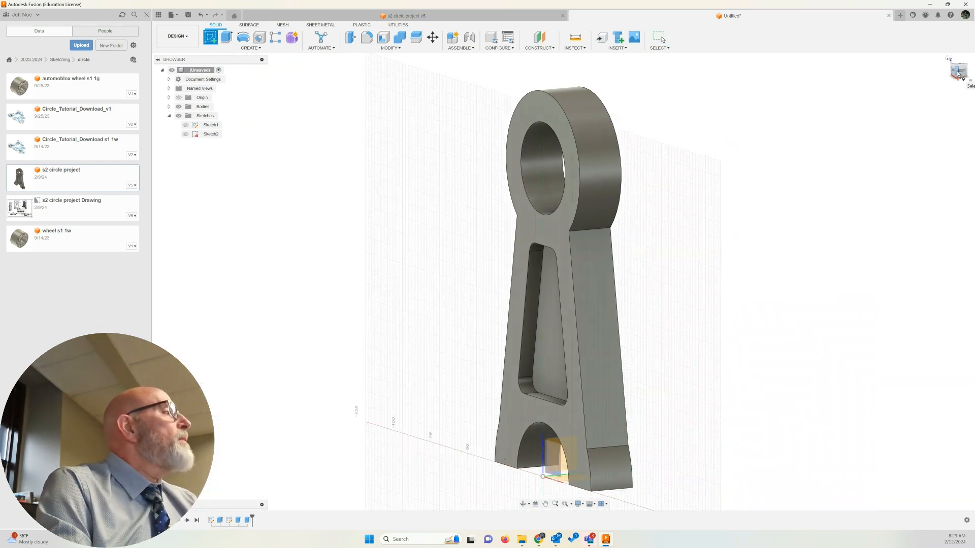
{"action": "left_click_drag", "start_coordinate": [959, 73], "coordinate": [962, 30]}
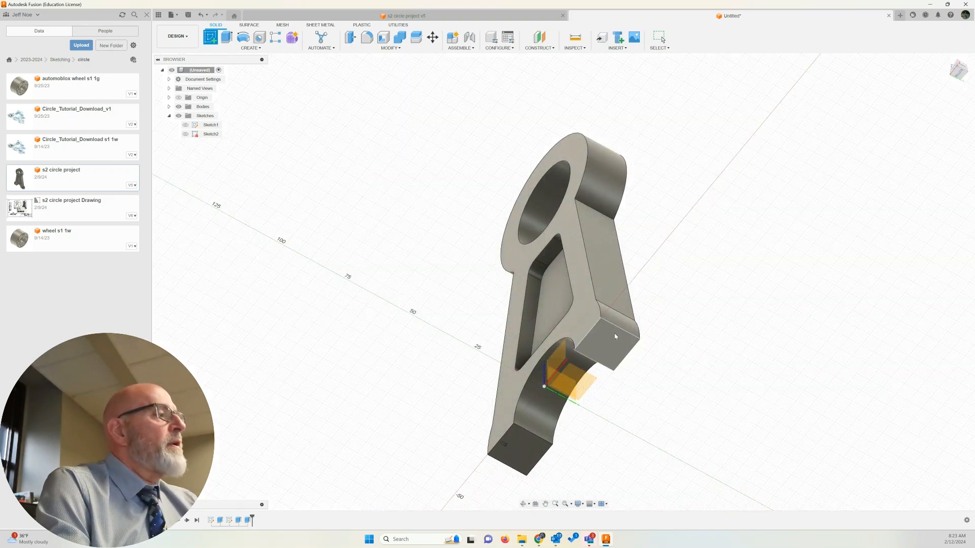
{"action": "left_click", "coordinate": [526, 458]}
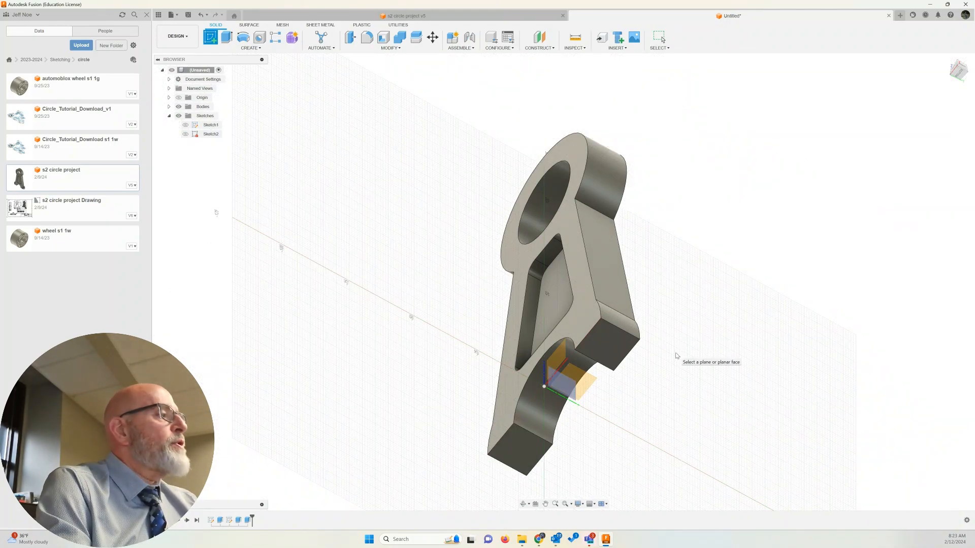
{"action": "left_click", "coordinate": [616, 345]}
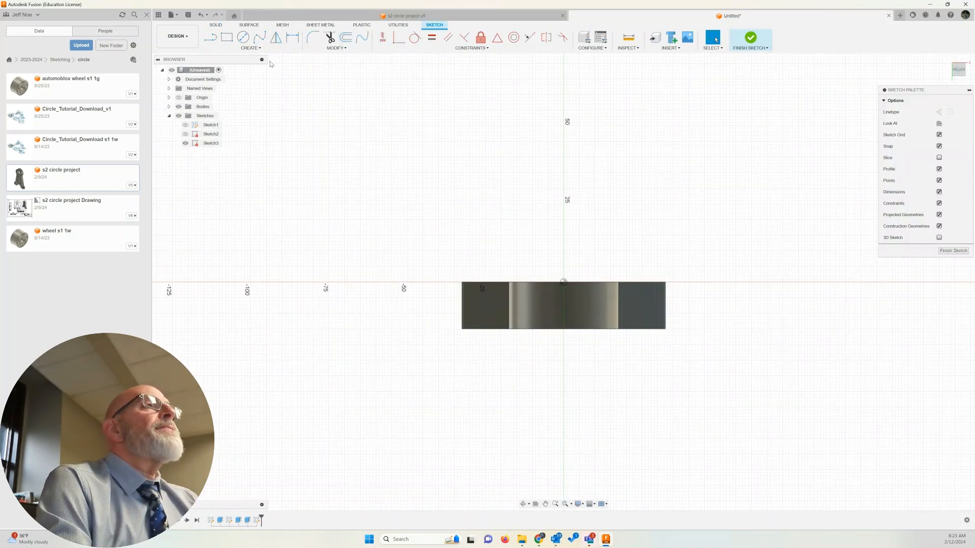
- Draw a 2.5 mm wide, 15 mm high rectangle extending outward from the outer corner of the foot's underside
{"action": "left_click", "coordinate": [227, 38]}
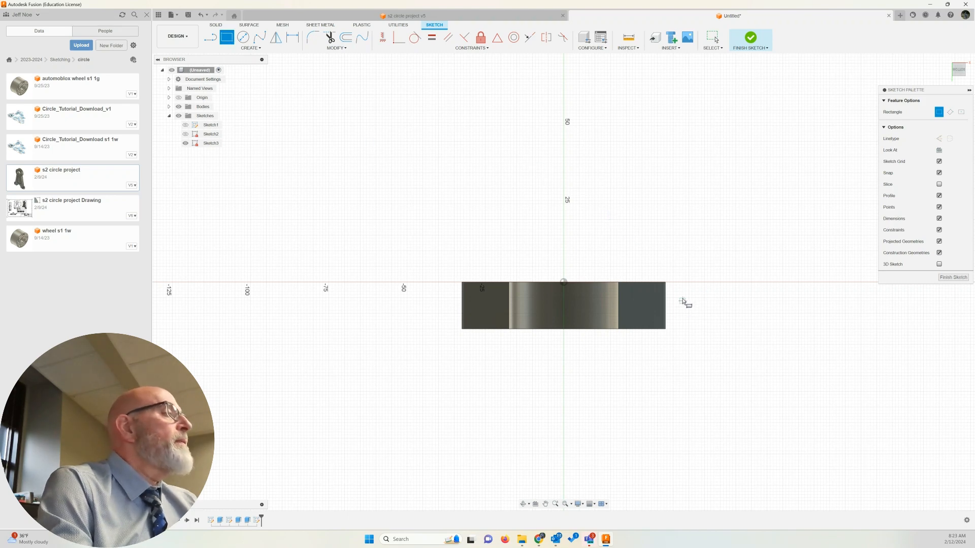
{"action": "scroll", "coordinate": [682, 298], "scroll_direction": "up", "scroll_amount": 2}
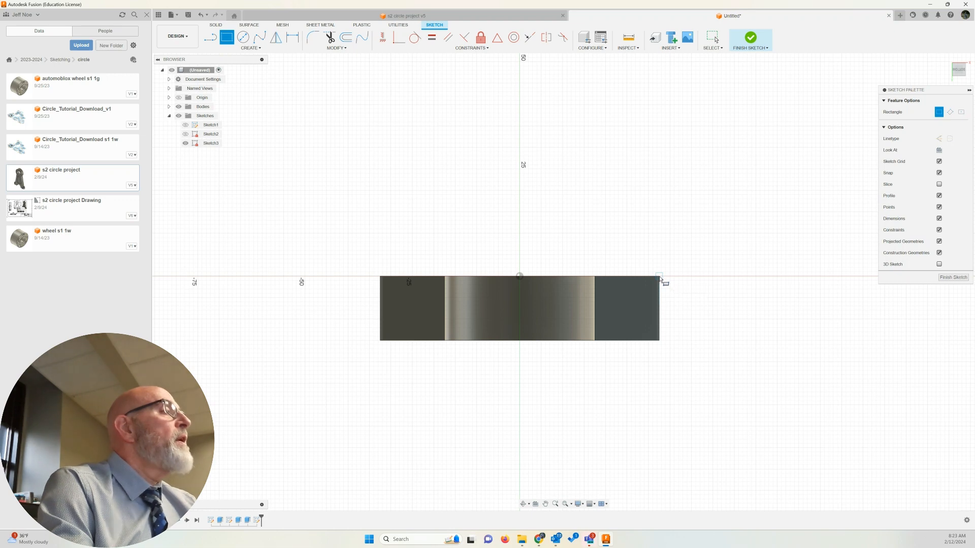
{"action": "left_click", "coordinate": [660, 277]}
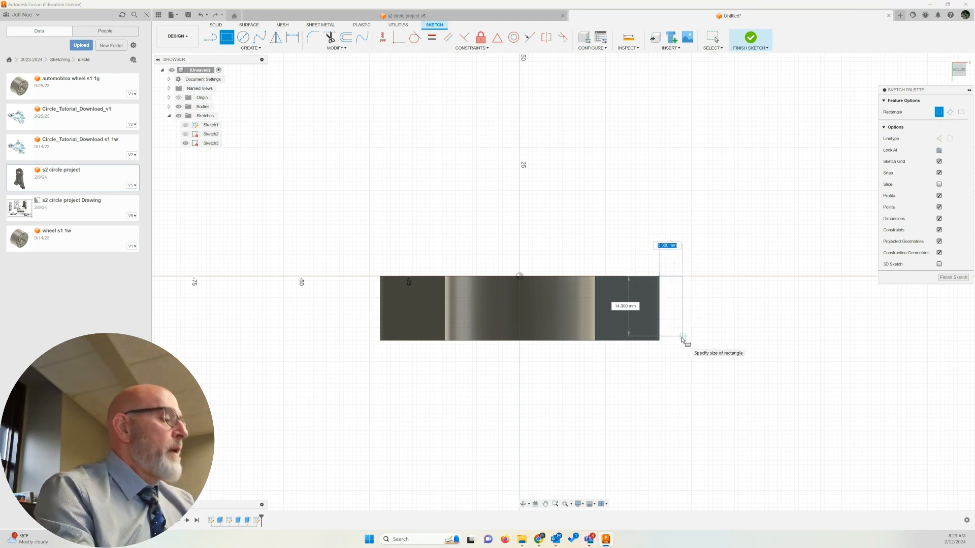
{"action": "type", "text": "2.5"}
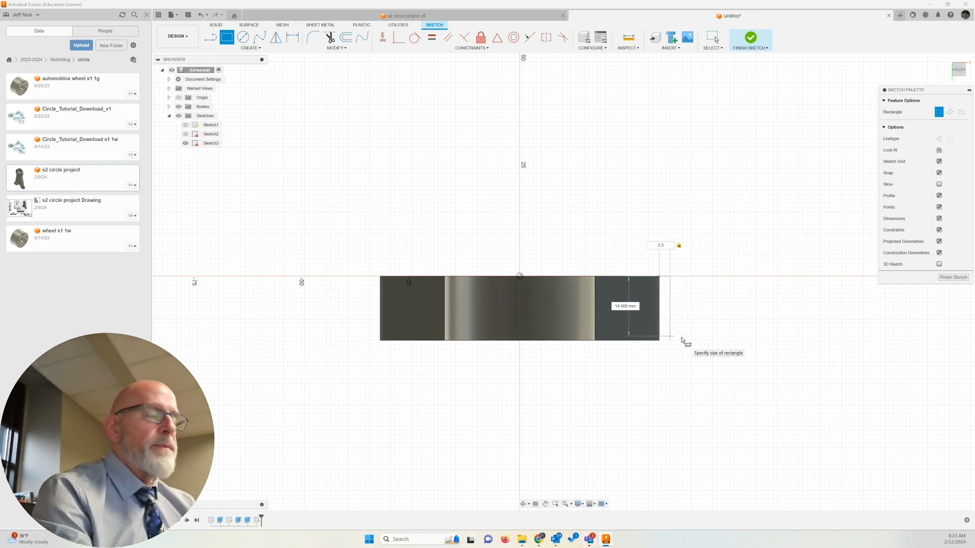
{"action": "key", "text": "Tab"}
{"action": "type", "text": "15"}
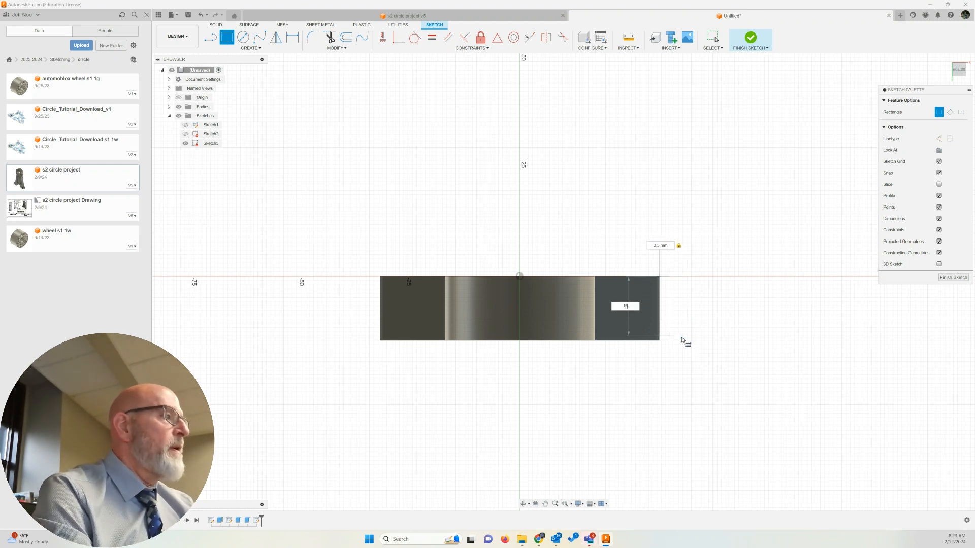
{"action": "key", "text": "Return"}
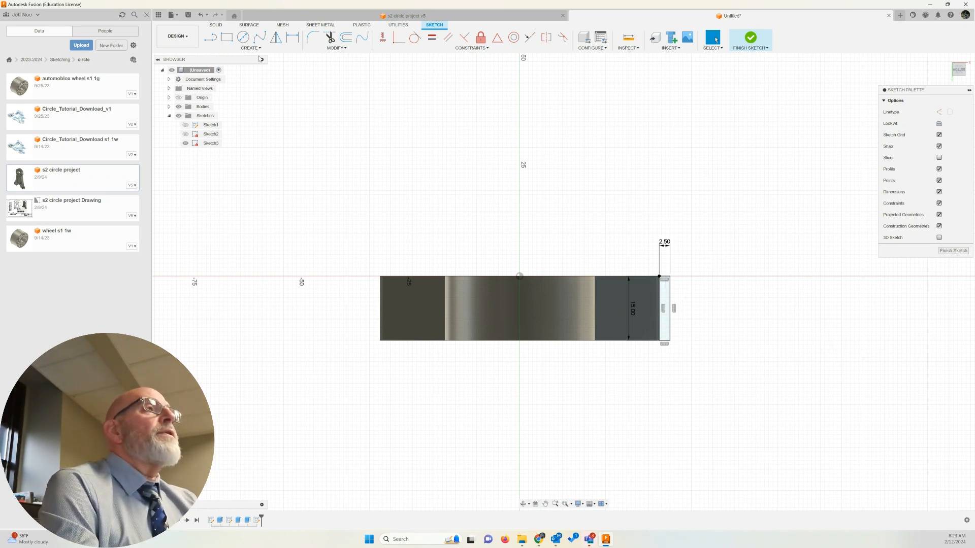
- Draw a 15 mm two-point circle spanning the endpoints of the rectangle's outer vertical edge
{"action": "left_click", "coordinate": [258, 49]}
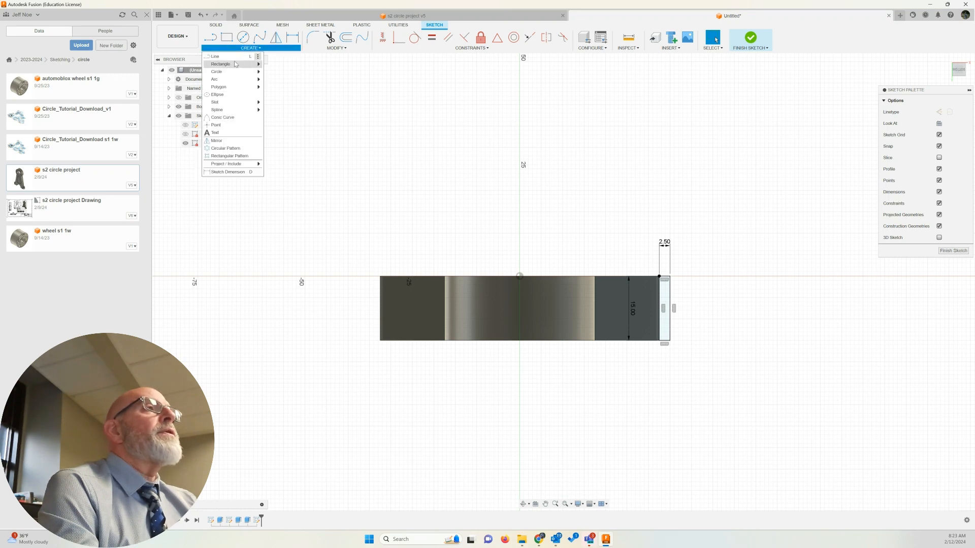
{"action": "mouse_move", "coordinate": [243, 75]}
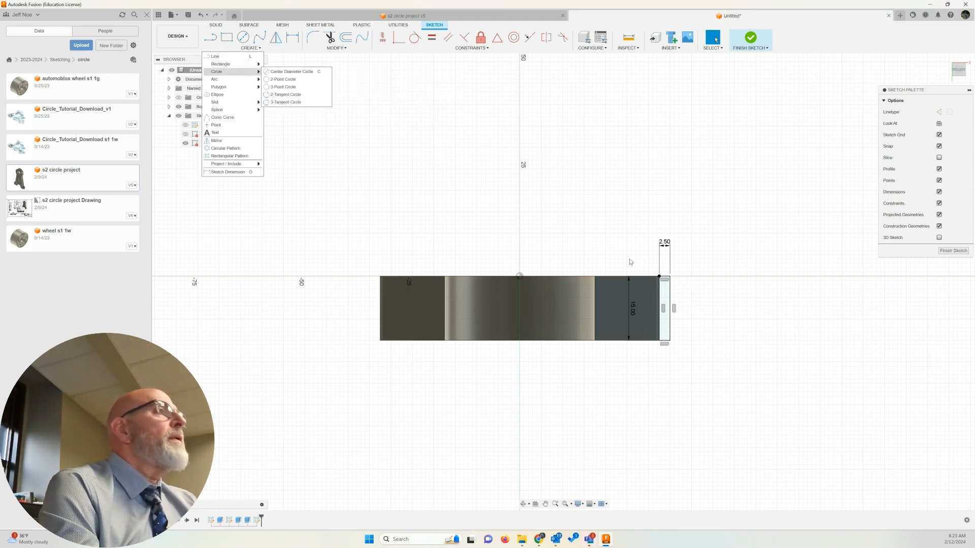
{"action": "left_click", "coordinate": [305, 71]}
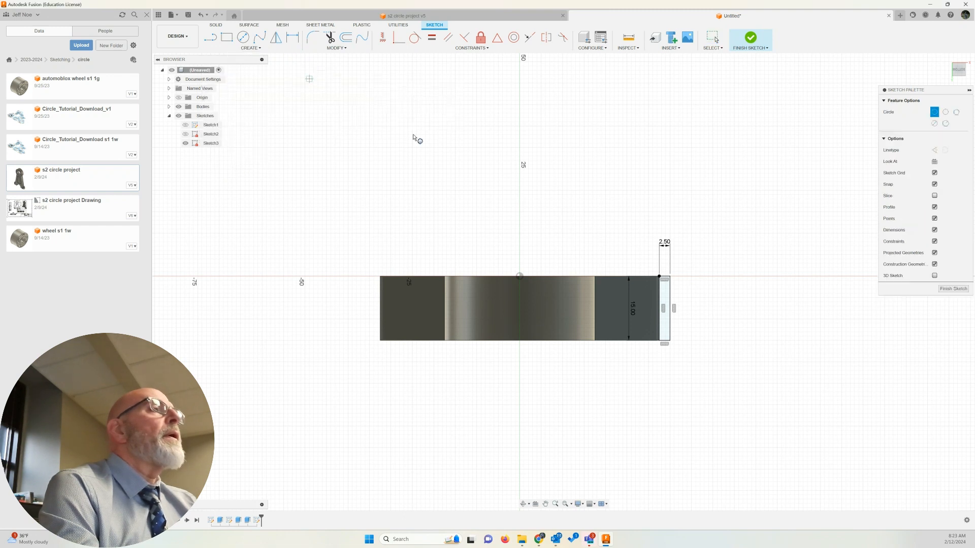
{"action": "left_click", "coordinate": [670, 277]}
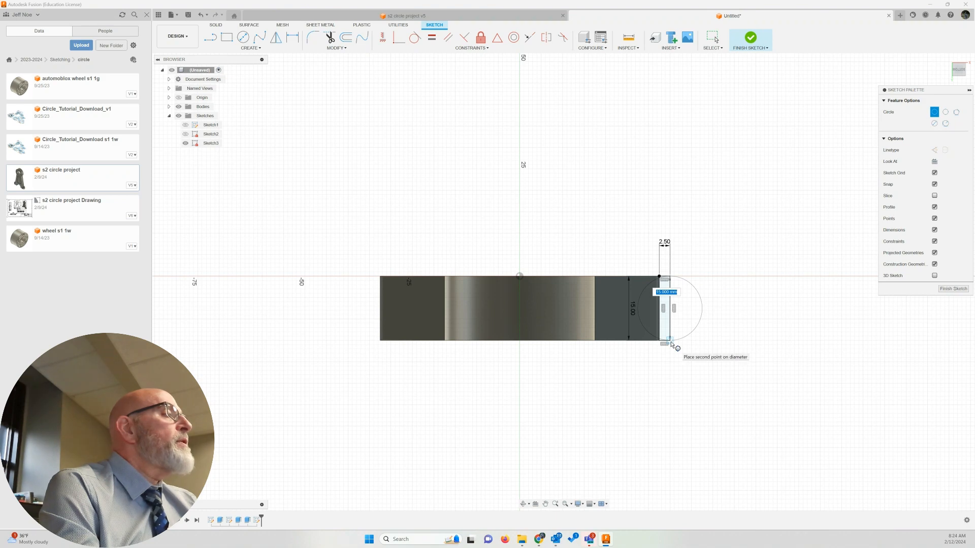
{"action": "left_click", "coordinate": [671, 344]}
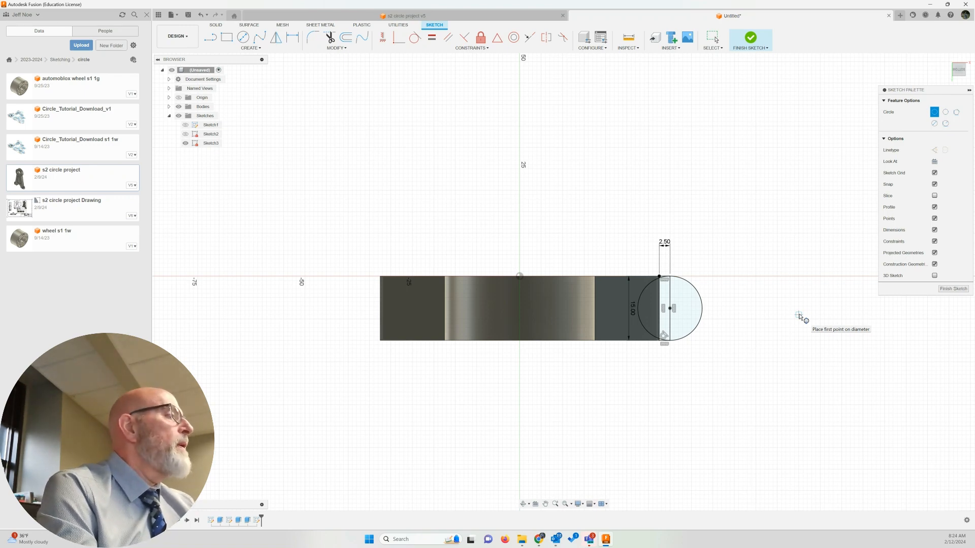
{"action": "key", "text": "Escape"}
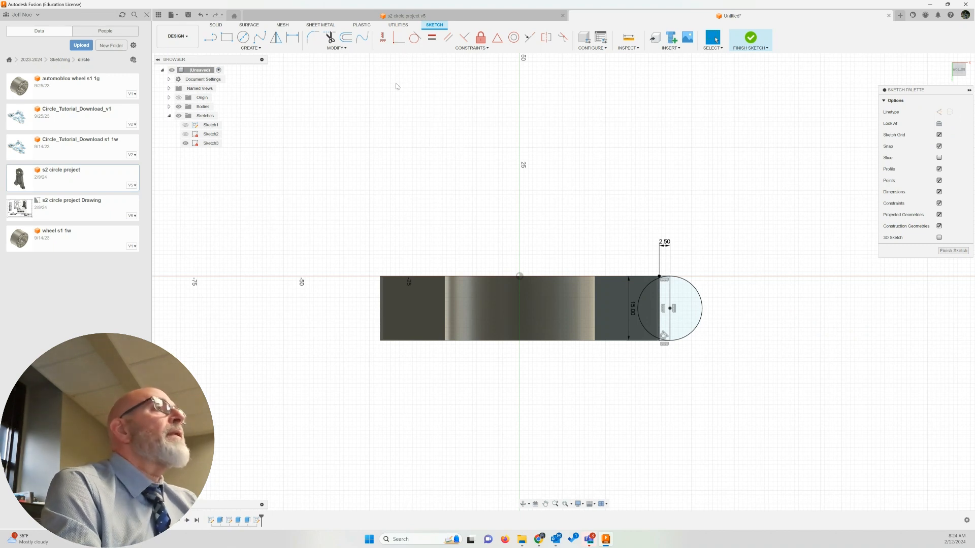
- Draw a 5 mm diameter circle concentric with the large mount circle
{"action": "left_click", "coordinate": [243, 37]}
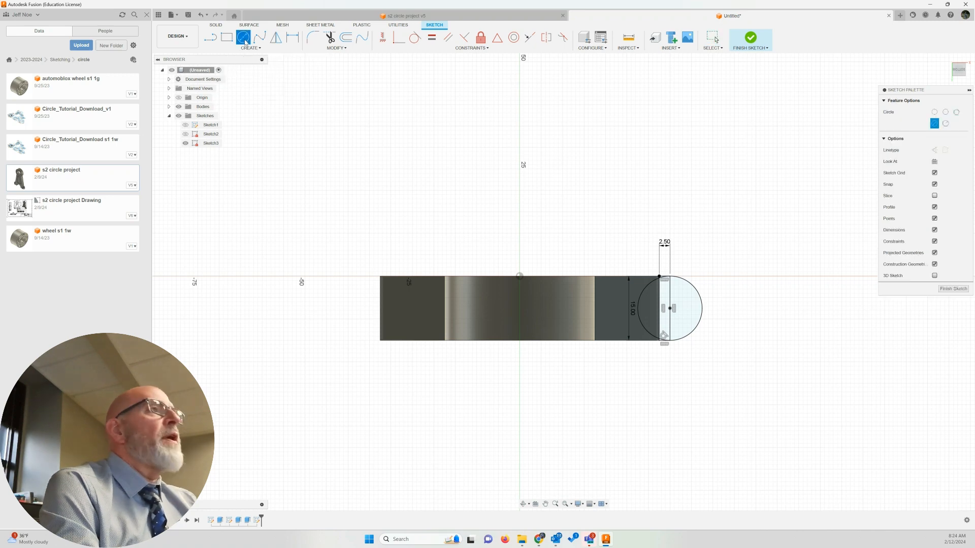
{"action": "left_click", "coordinate": [670, 309]}
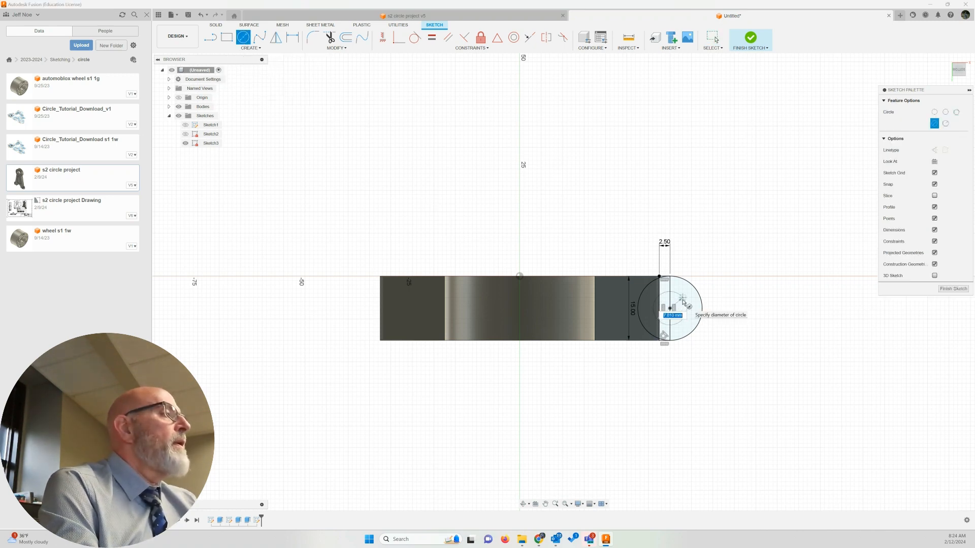
{"action": "type", "text": "5"}
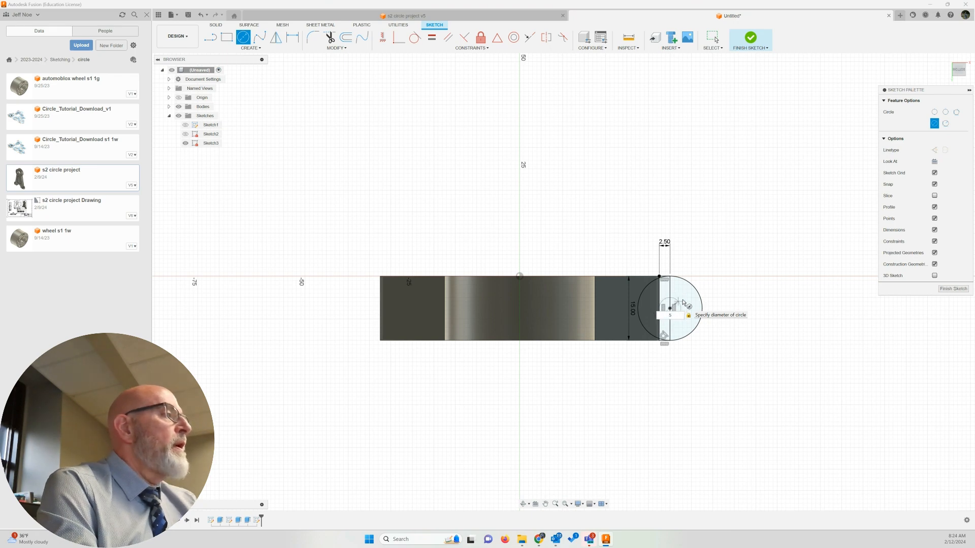
{"action": "key", "text": "Return"}
{"action": "key", "text": "Escape"}
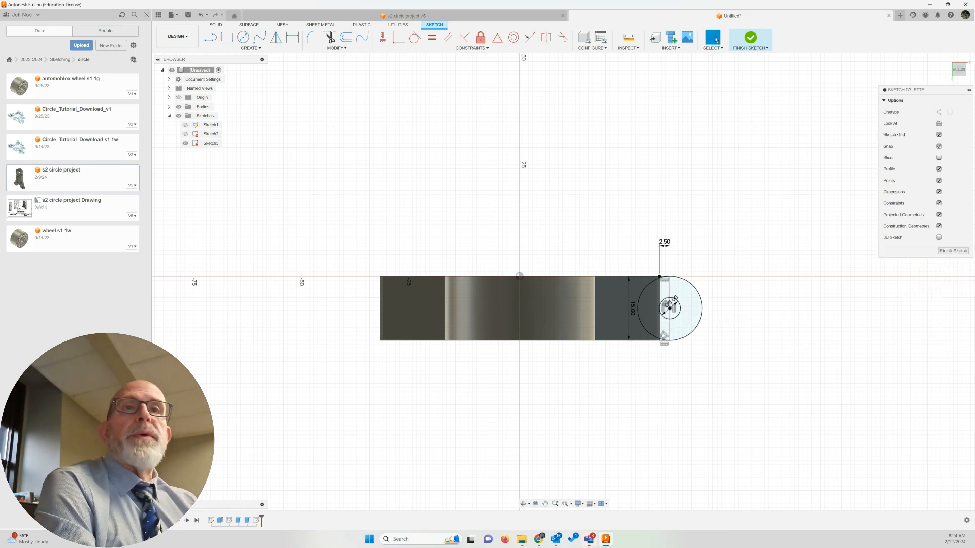